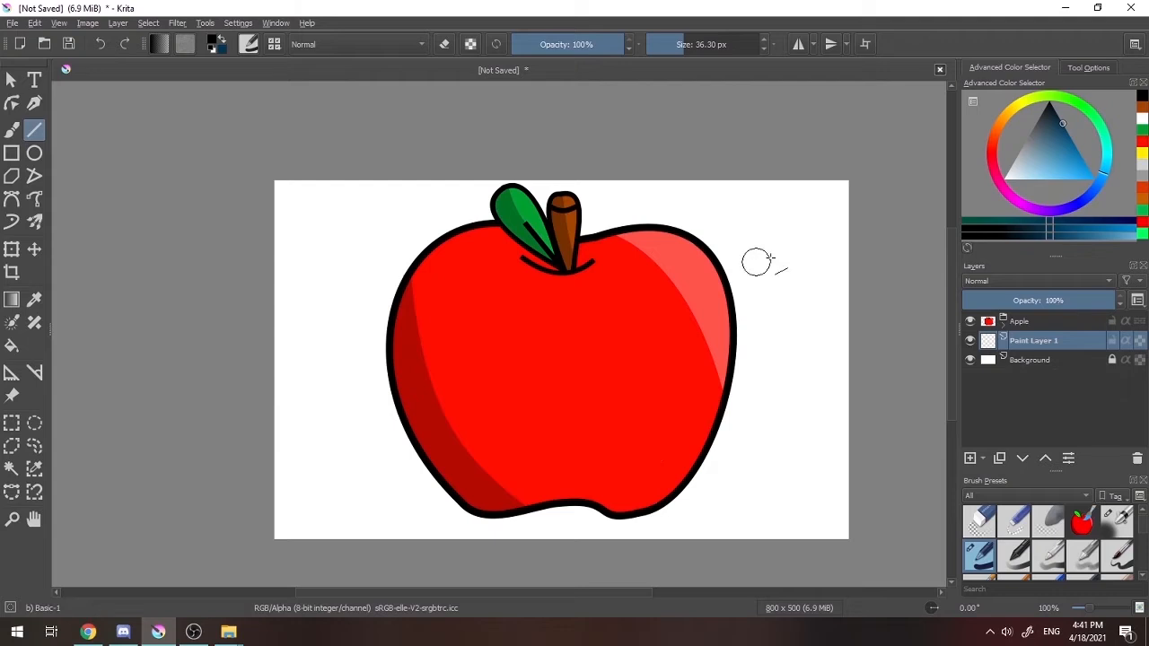
Choose a burnt orange colour and draw a straight, nearly horizontal line across the canvas behind the lower part of the apple
left_click_drag(999, 129, 999, 144)
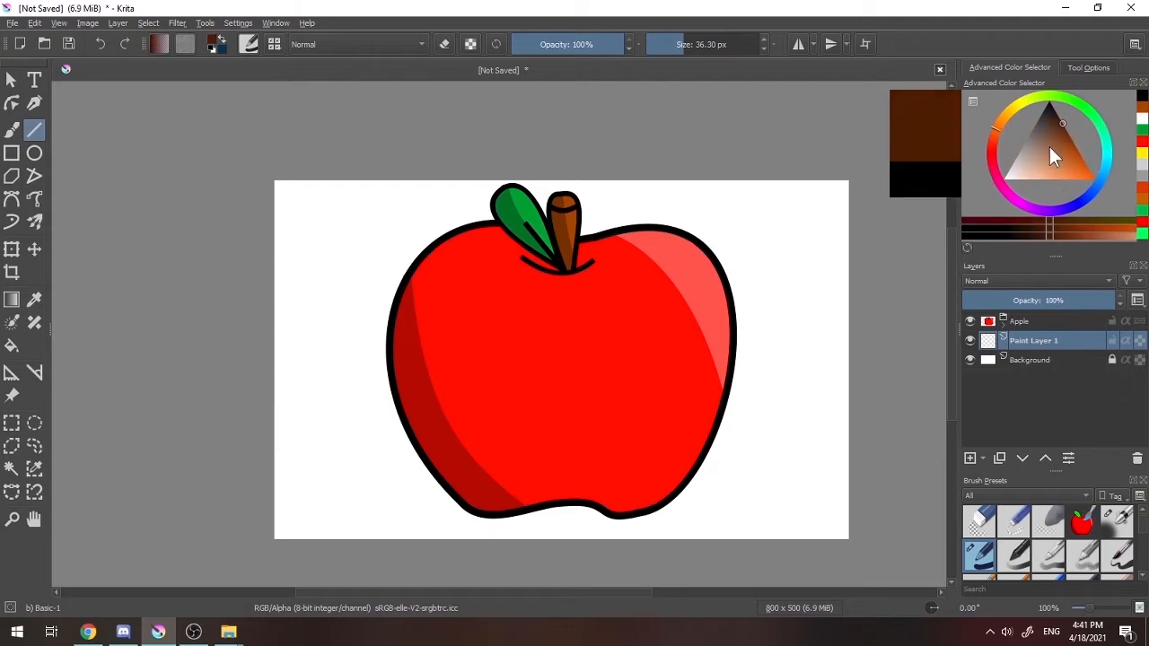
mouse_move(1081, 170)
left_mouse_down()
mouse_move(1109, 186)
mouse_move(1109, 168)
left_mouse_up()
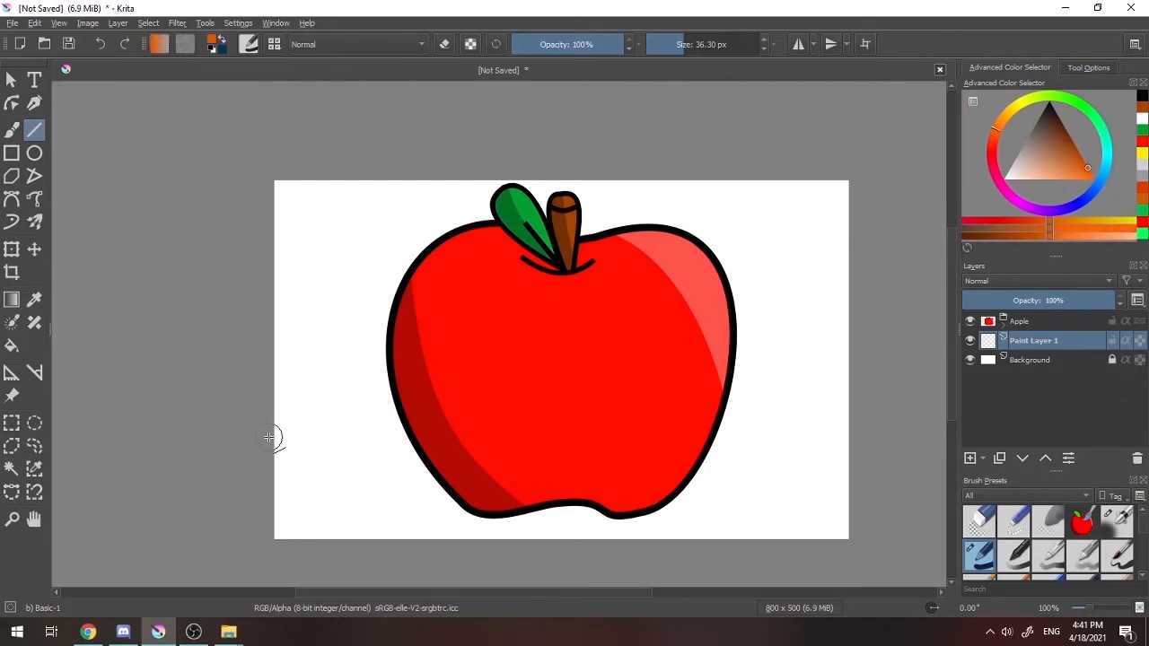
left_click_drag(269, 437, 865, 428)
key("ctrl+z")
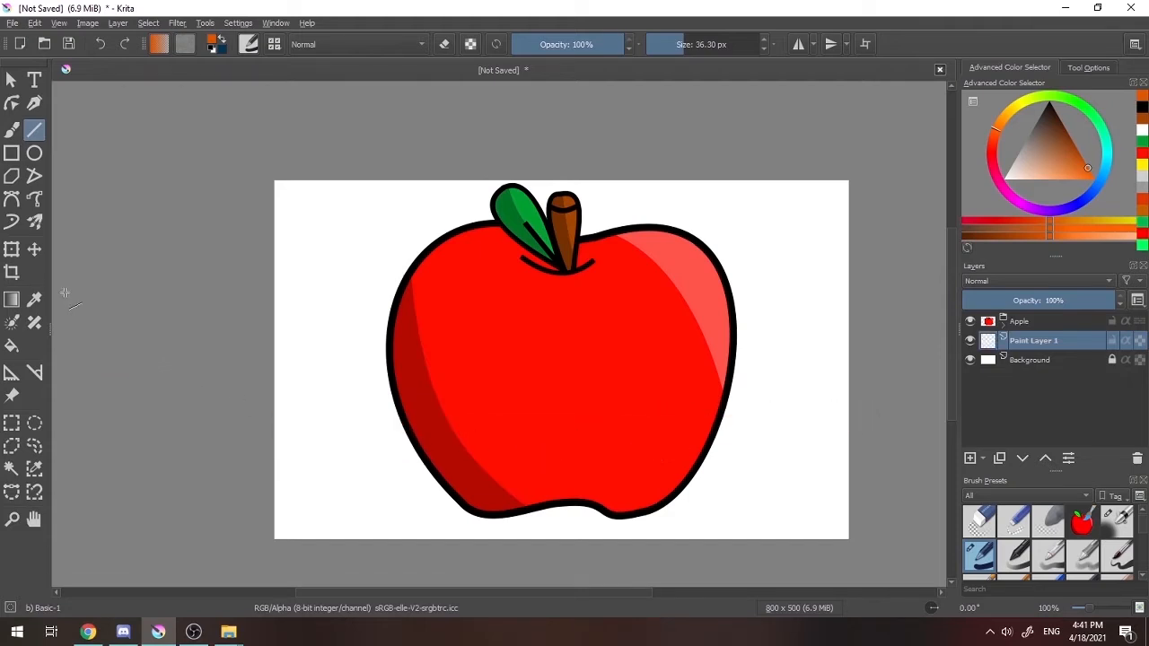
left_click_drag(262, 451, 847, 441)
Paint the whole area below the orange line with the brush in the same orange to form the table
left_click_drag(525, 500, 570, 487)
key("b")
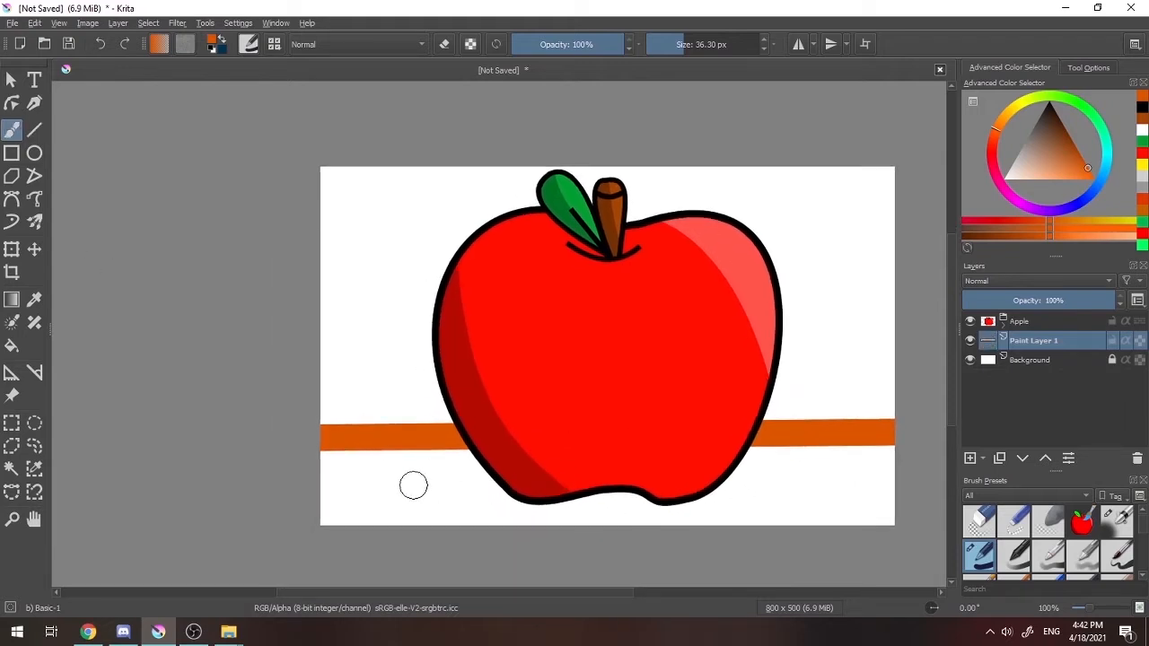
mouse_move(353, 475)
left_mouse_down()
mouse_move(650, 504)
mouse_move(441, 474)
mouse_move(733, 522)
mouse_move(880, 466)
mouse_move(703, 469)
mouse_move(869, 450)
left_mouse_up()
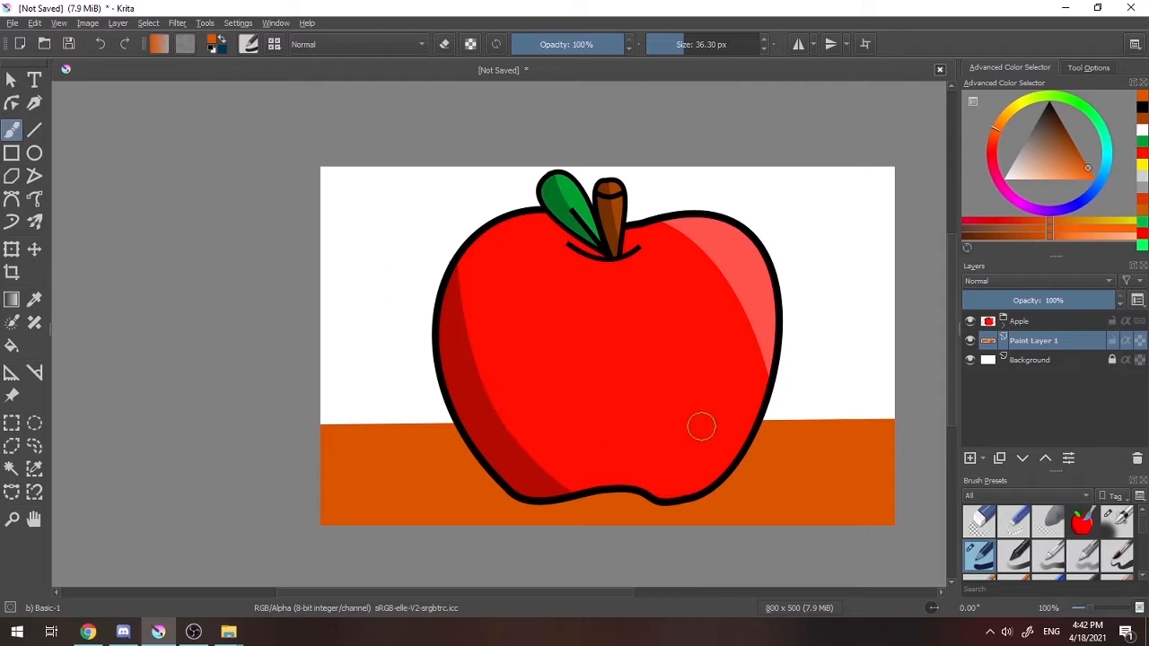
Add a paint layer beneath Paint Layer 1 and cover the white background above the table with light grey on it
left_click(968, 459)
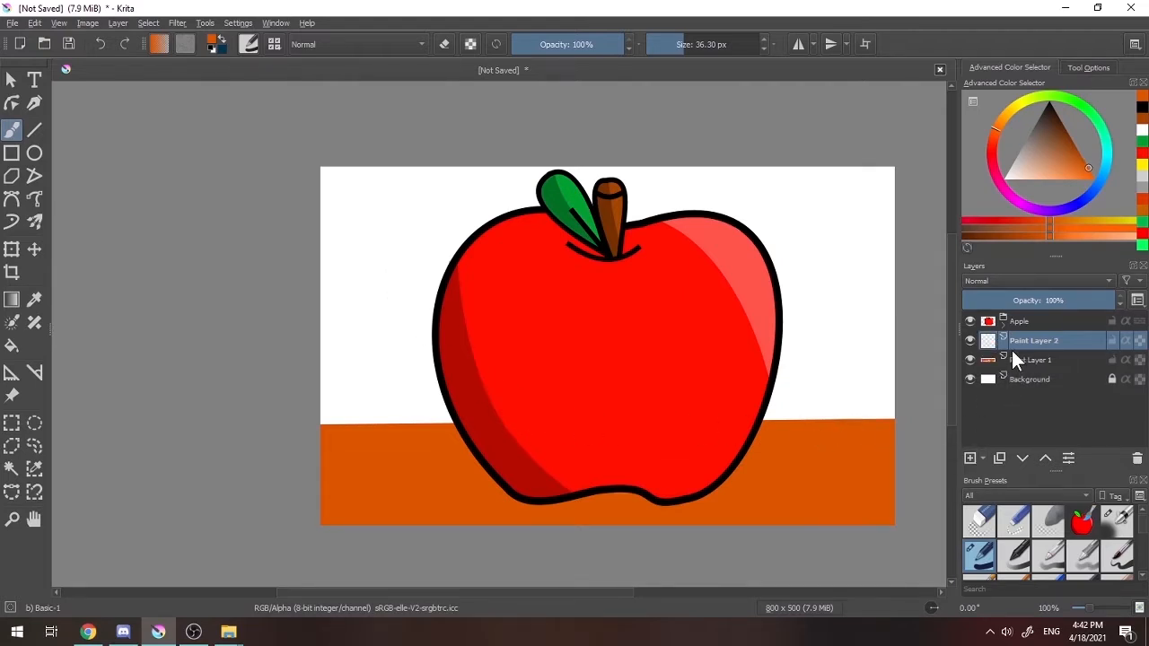
left_click_drag(1013, 349, 1003, 368)
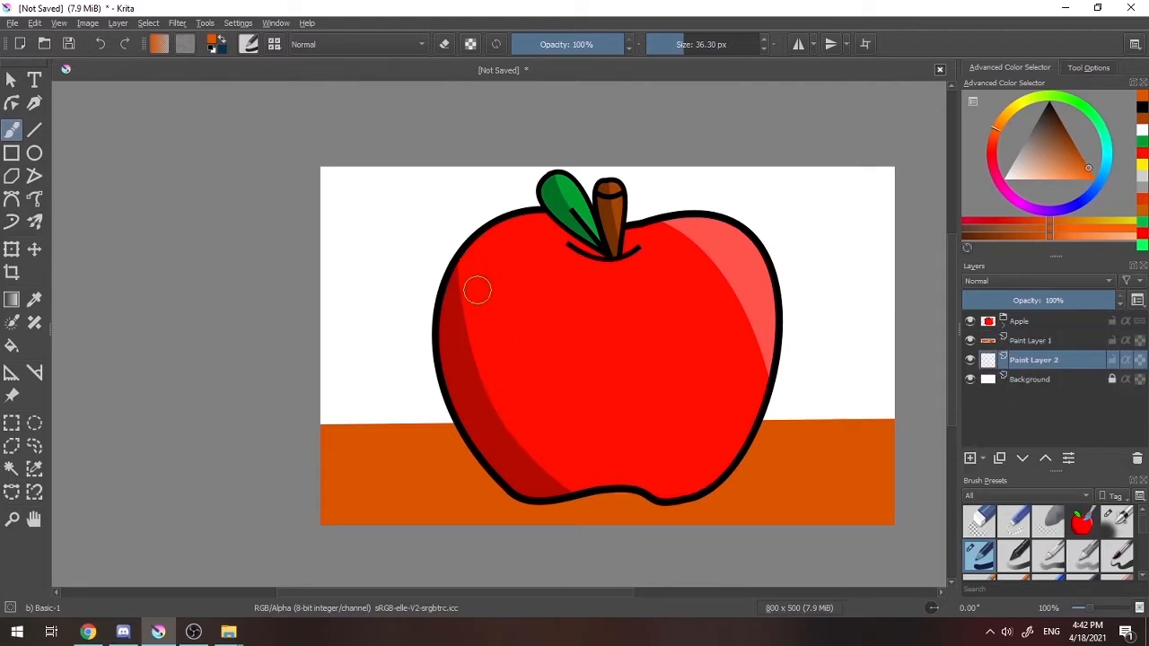
left_click(1014, 160)
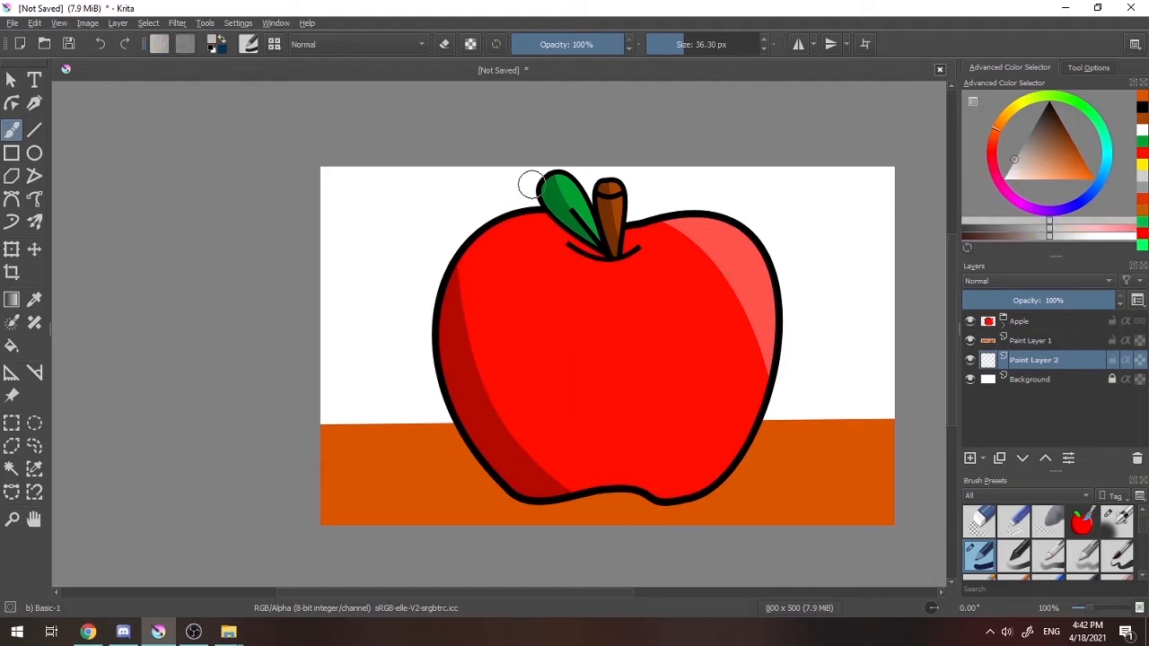
mouse_move(352, 195)
left_mouse_down()
mouse_move(312, 182)
mouse_move(348, 193)
mouse_move(328, 228)
mouse_move(384, 344)
mouse_move(329, 398)
left_mouse_up()
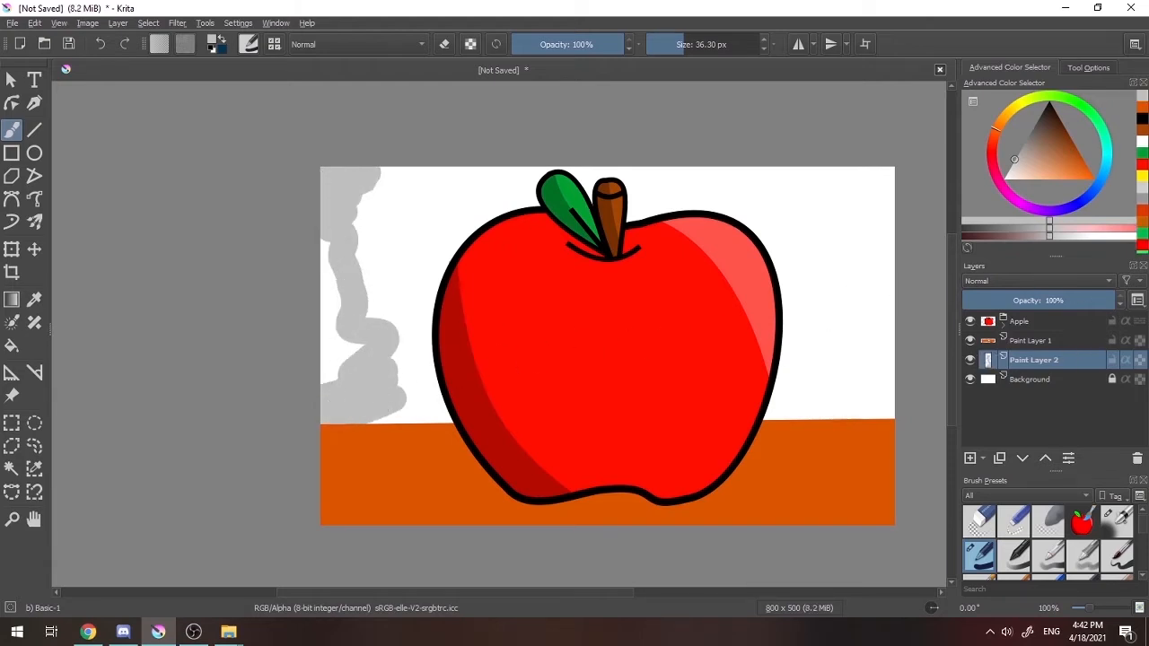
mouse_move(334, 350)
left_mouse_down()
mouse_move(339, 366)
mouse_move(483, 379)
left_mouse_up()
mouse_move(422, 218)
left_mouse_down()
mouse_move(738, 218)
mouse_move(780, 364)
mouse_move(864, 310)
left_mouse_up()
Rename Paint Layer 1 to "Table" and Paint Layer 2 to "Wall"
double_click(1029, 342)
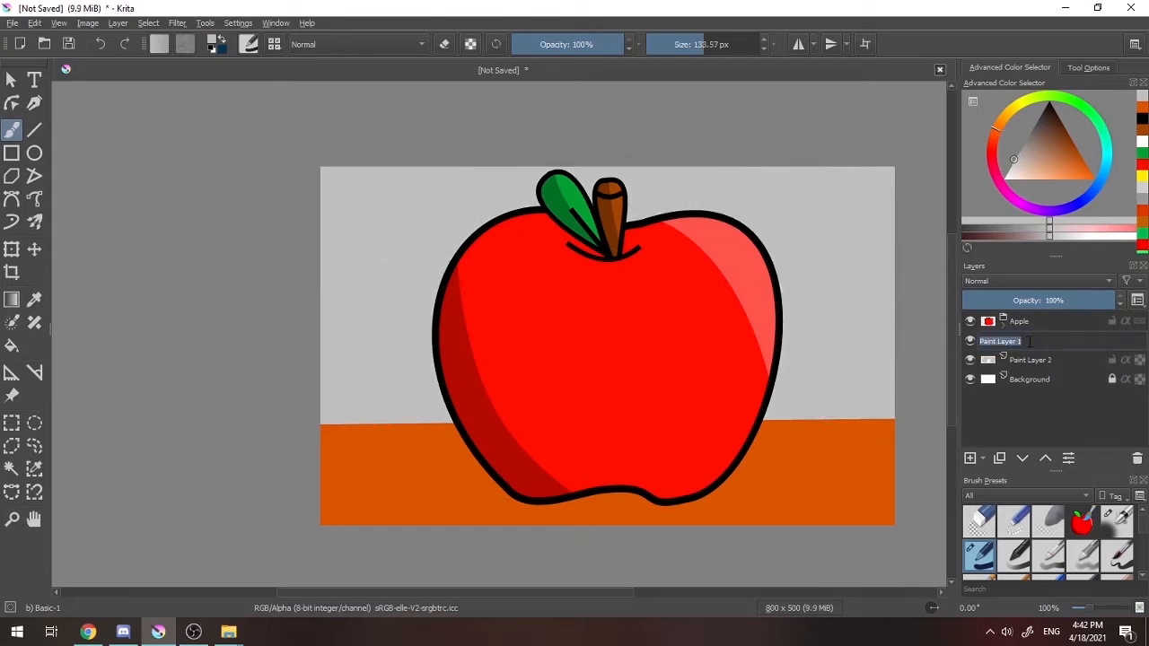
type("Table")
key("Return")
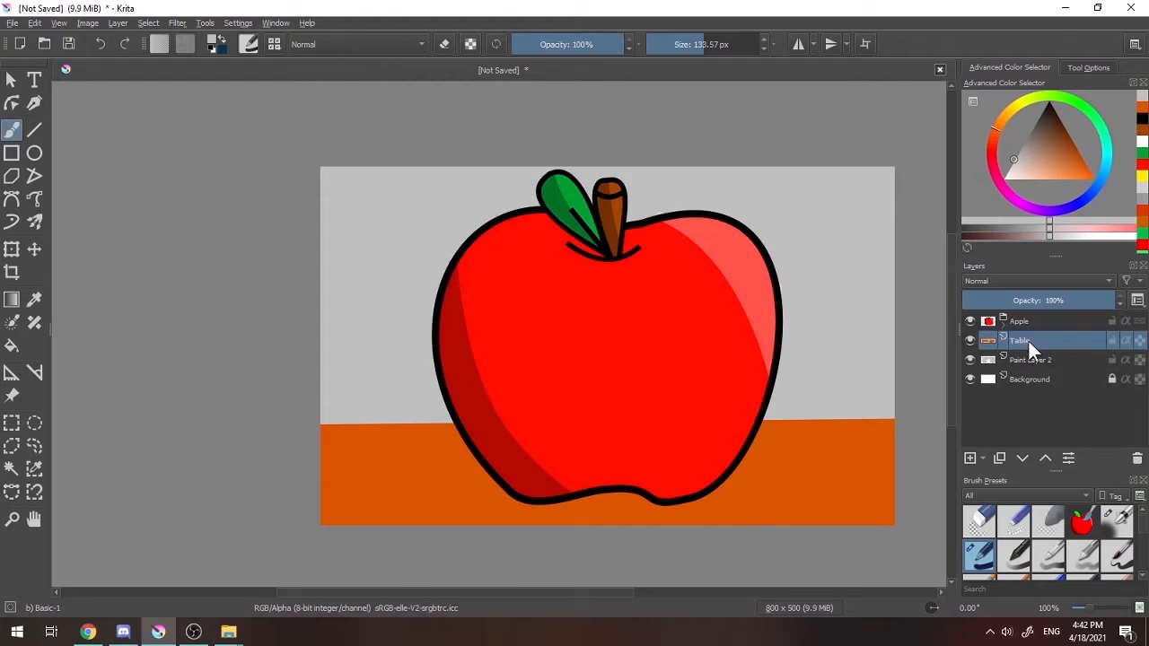
double_click(1031, 357)
type("WAll")
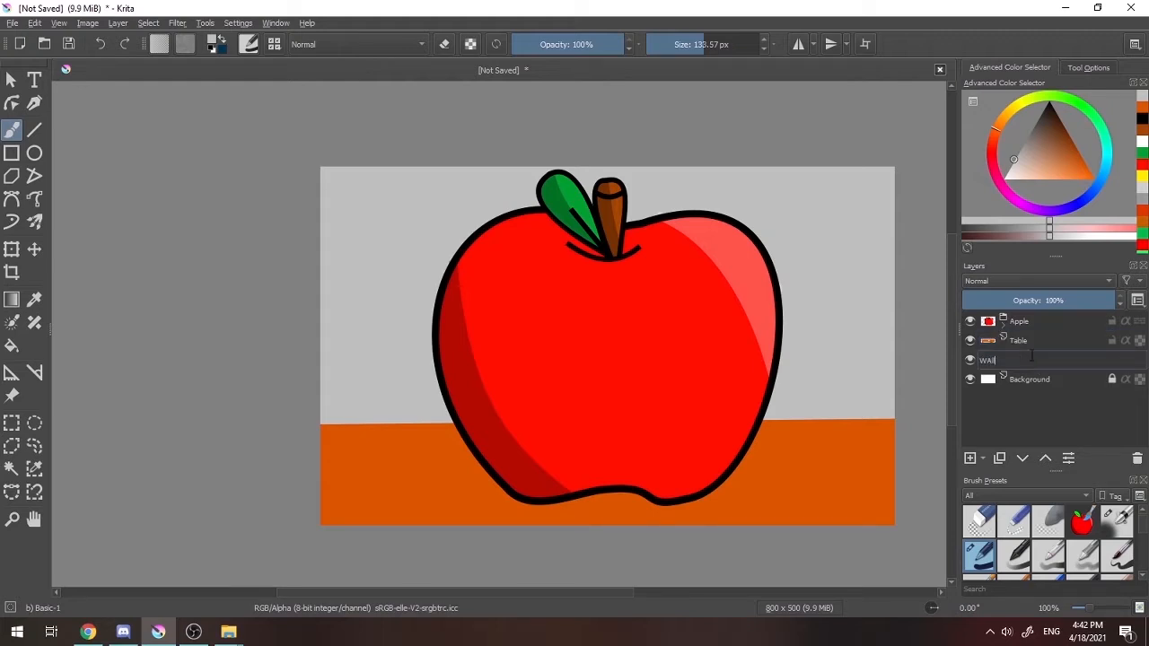
key("Return")
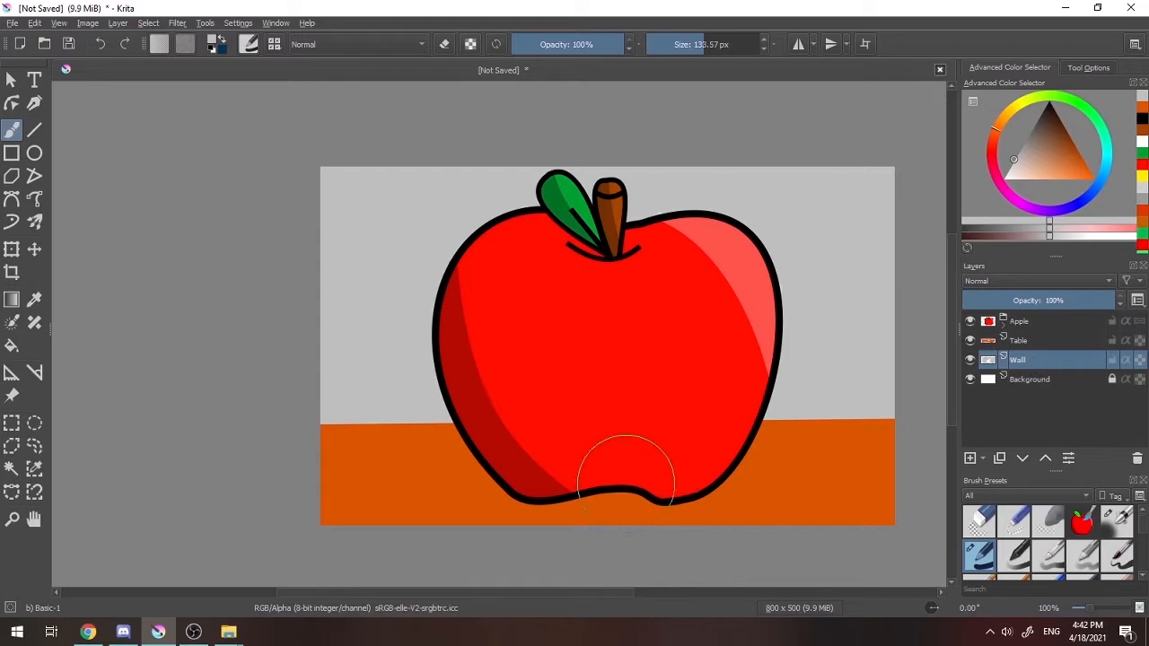
Switch to Chrome and return from the Plaster 002 page to the CC0 Textures search results
scroll(655, 448, "down", 1)
left_click_drag(647, 437, 617, 408)
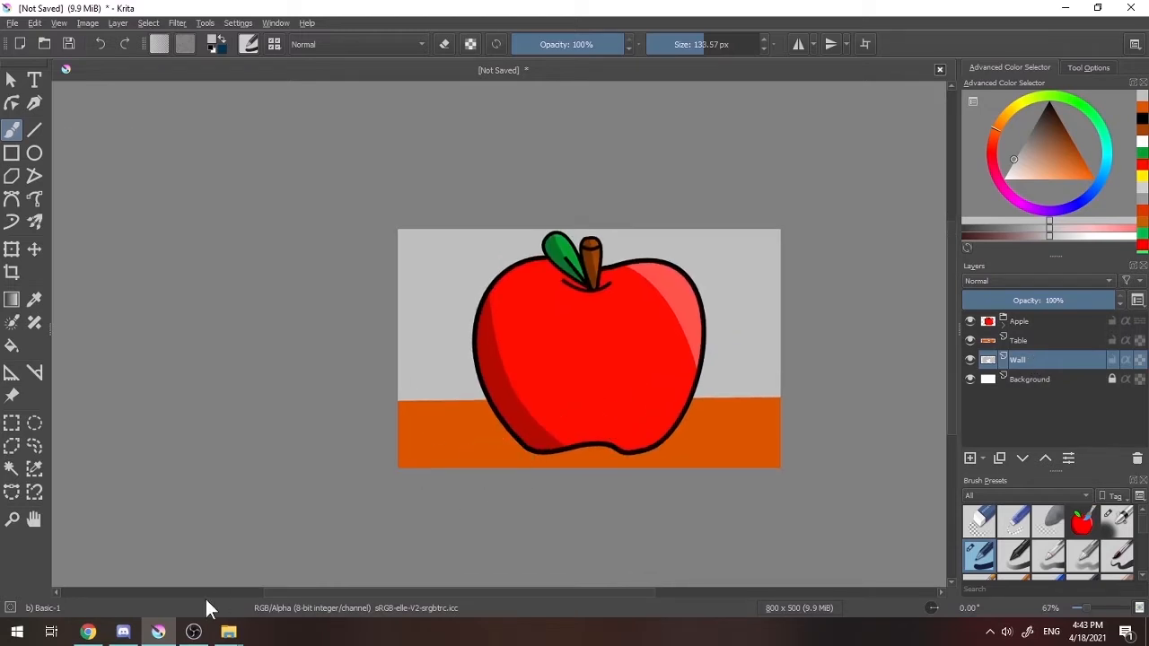
left_click(90, 632)
middle_click(616, 8)
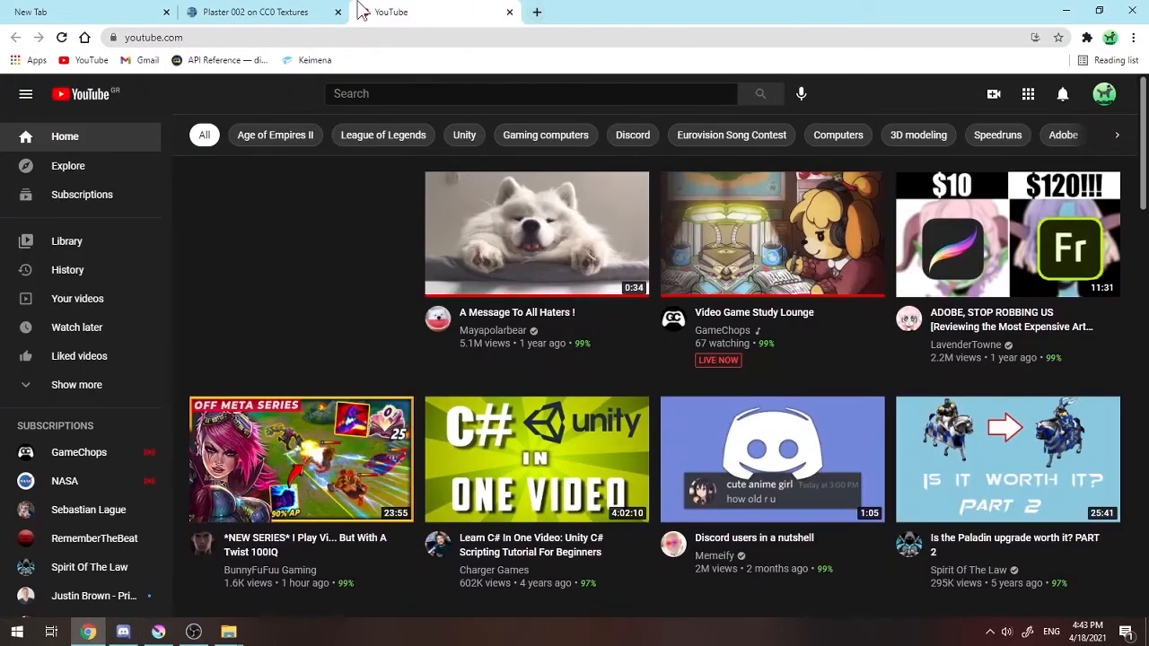
left_click(332, 12)
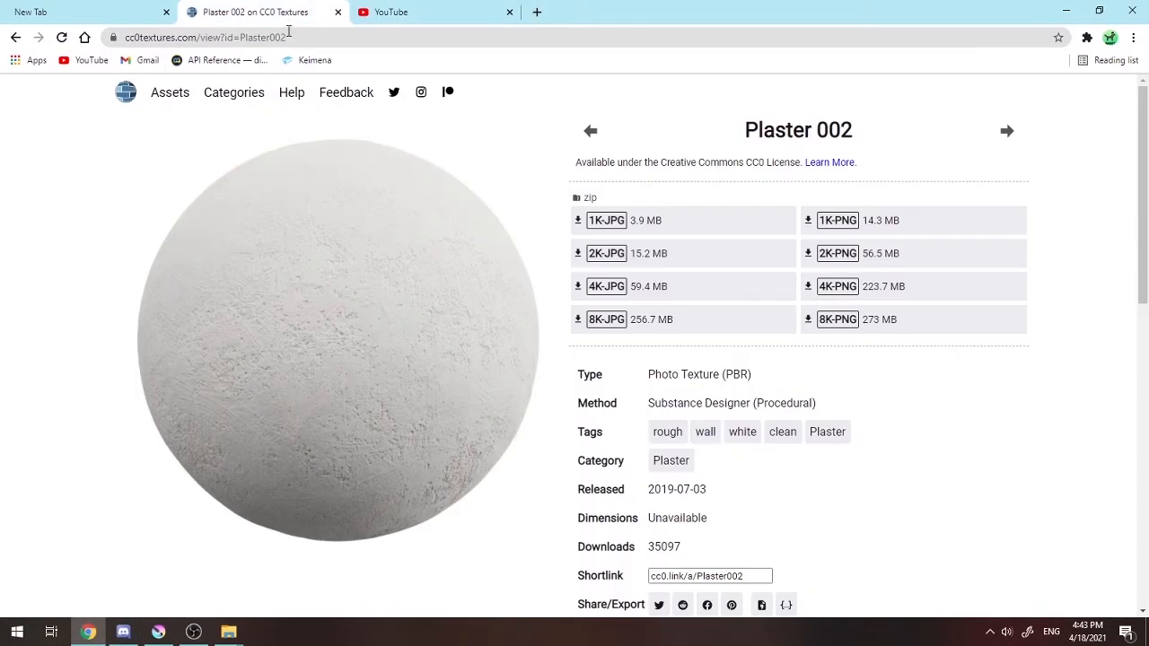
left_click(15, 38)
scroll(321, 200, "up", 5)
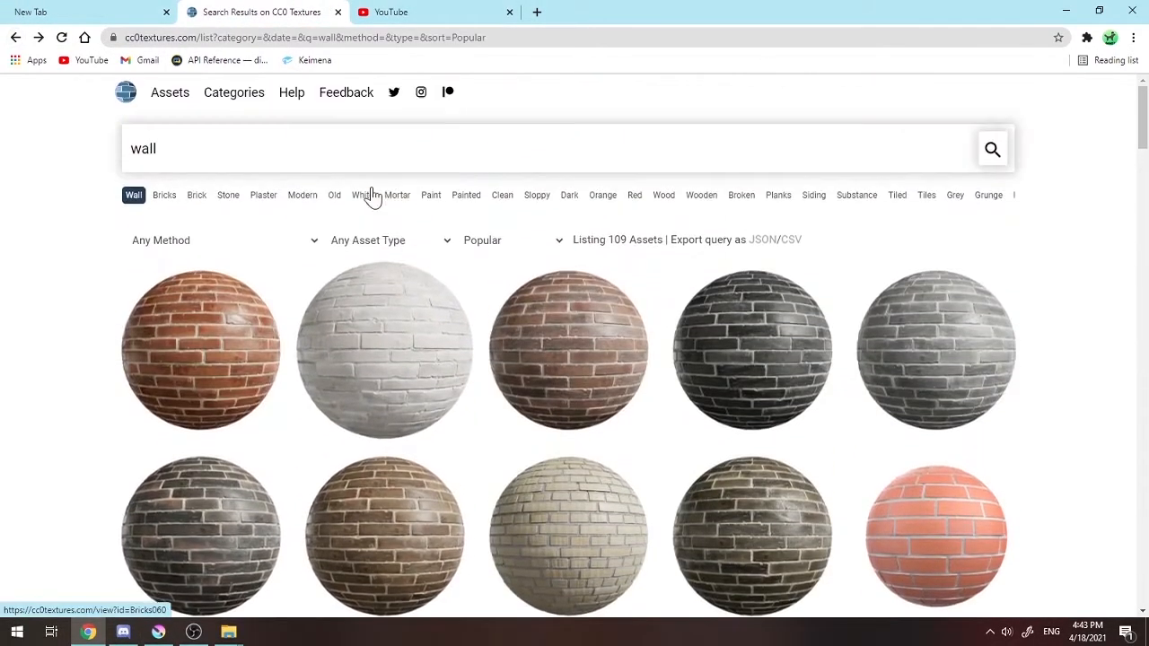
Replace the search term with "wood" and search CC0 Textures for it
left_click(413, 153)
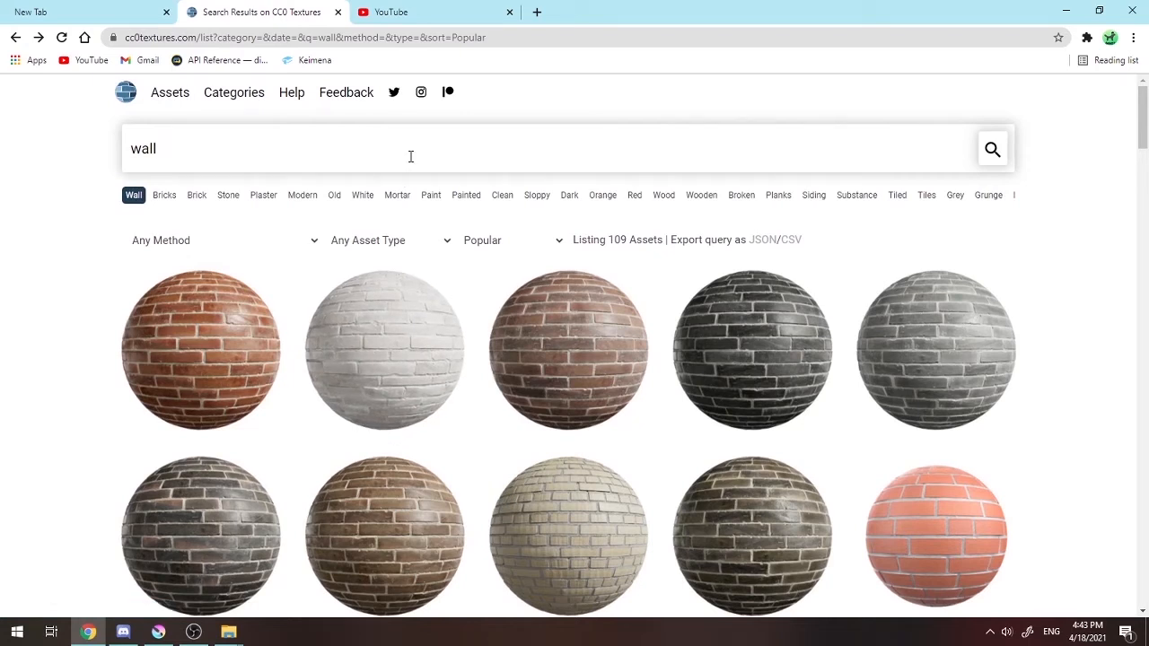
key("BackSpace")
key("BackSpace")
key("BackSpace")
key("BackSpace")
type("wood")
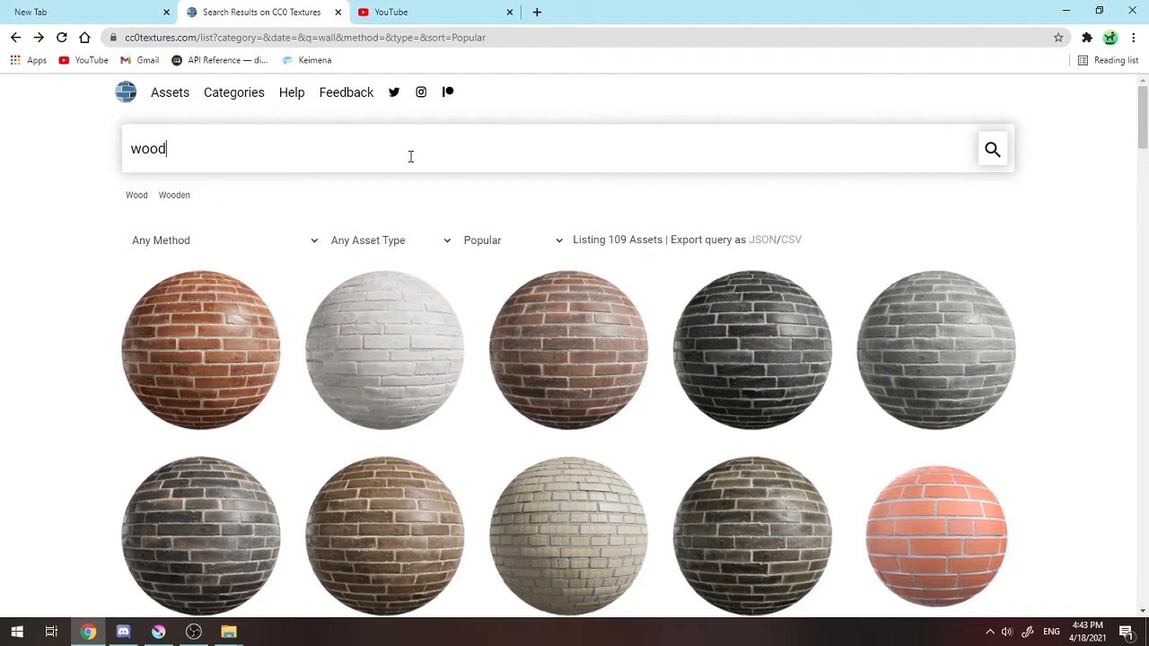
key("Return")
Open the Wood 047 texture, download its 1K-JPG zip and extract the archive in the Downloads folder
scroll(403, 295, "down", 3)
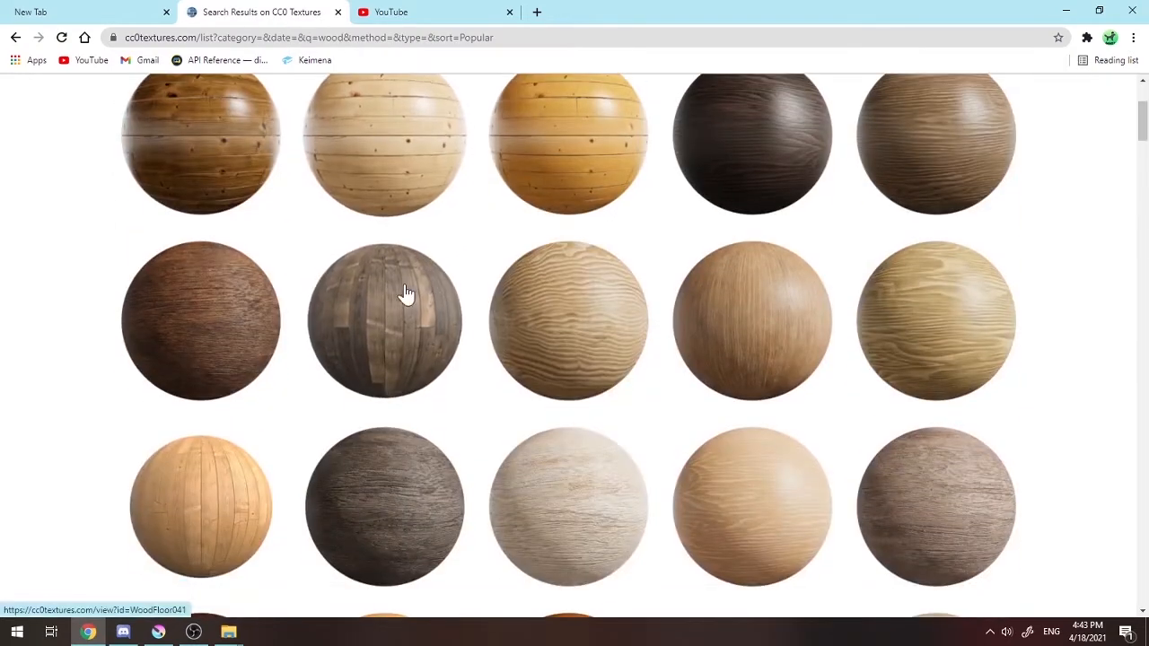
left_click(474, 309)
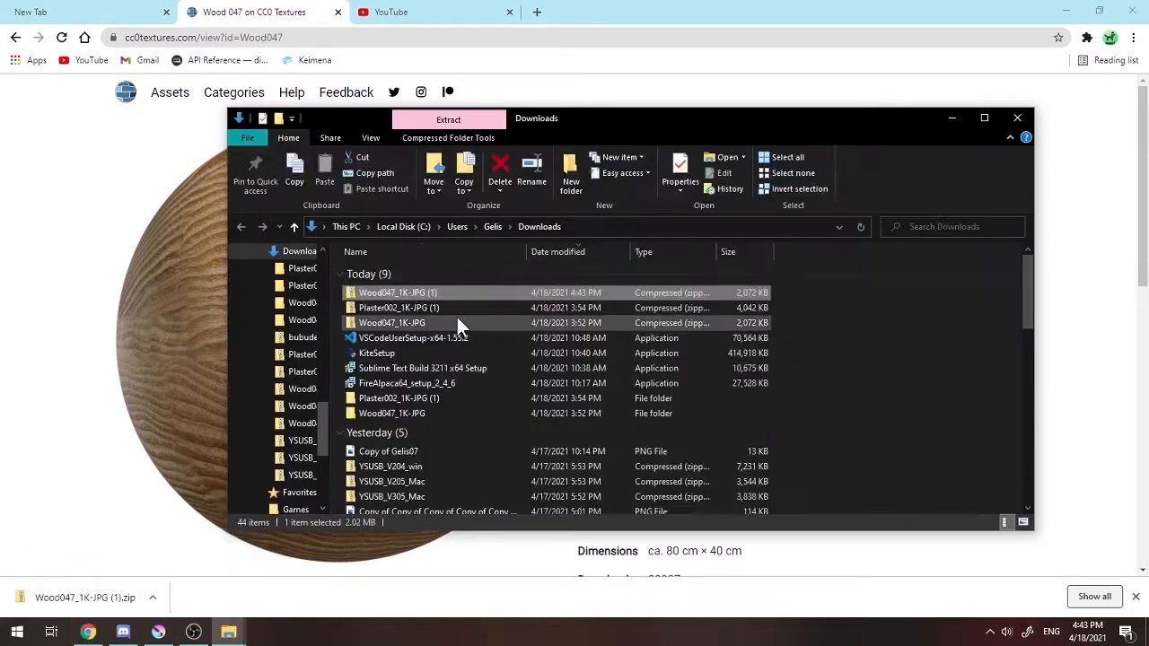
right_click(385, 287)
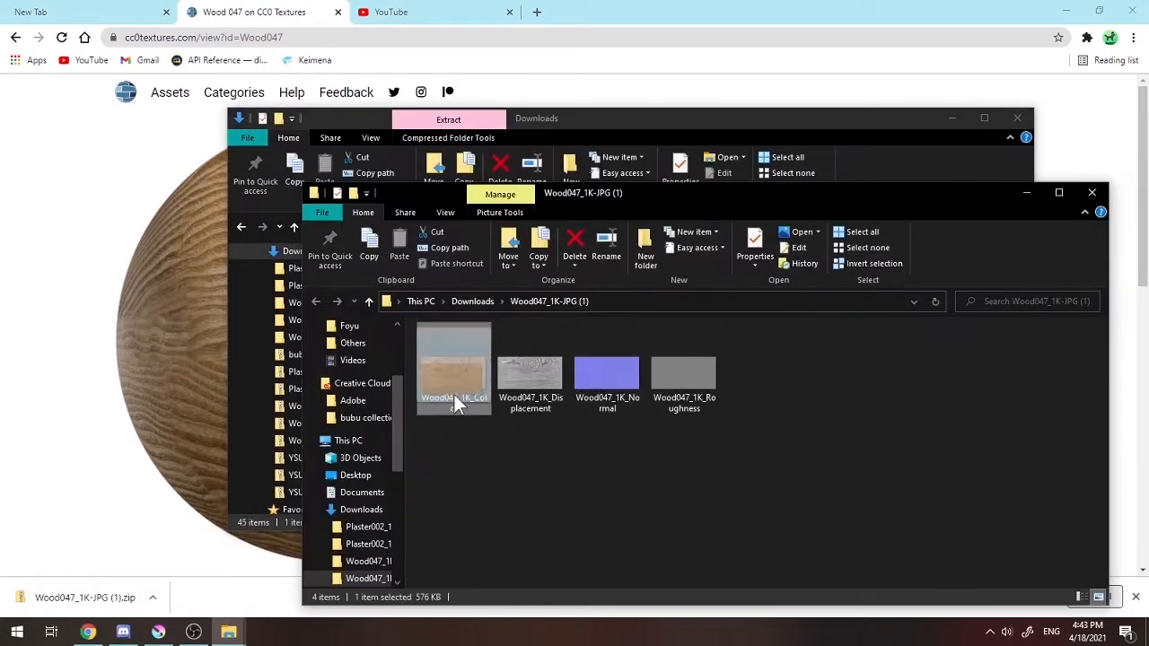
Bring the extracted Wood047_1K_Color image into the Krita document as a new layer
left_click_drag(645, 449, 458, 446)
left_click(457, 383)
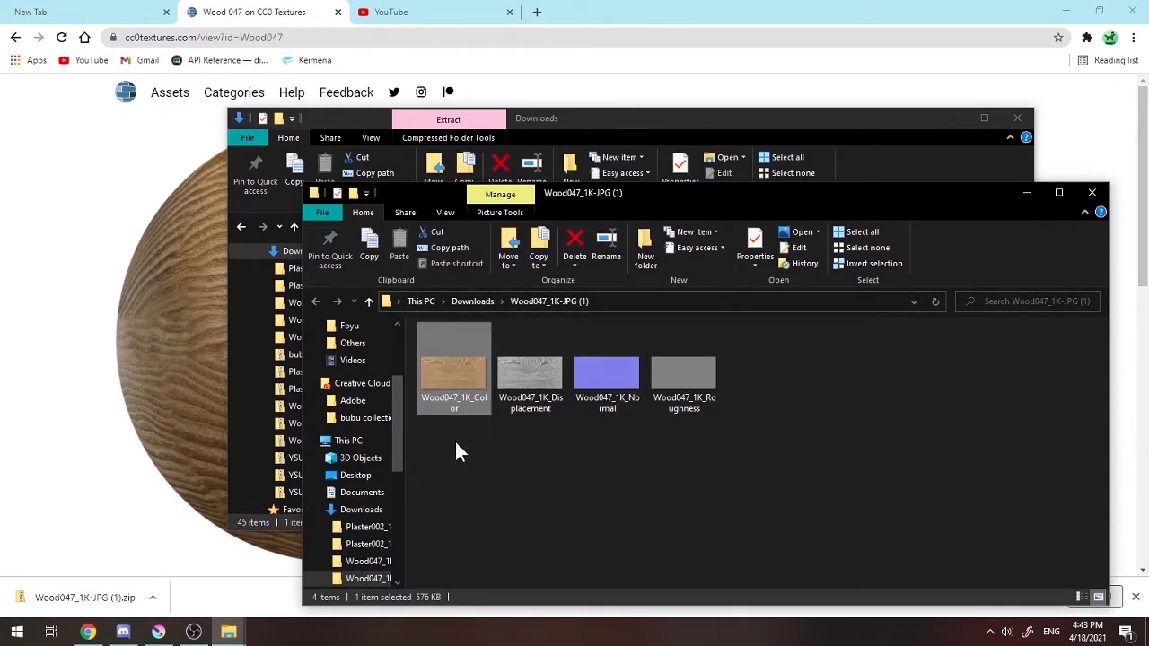
left_click_drag(455, 350, 491, 381)
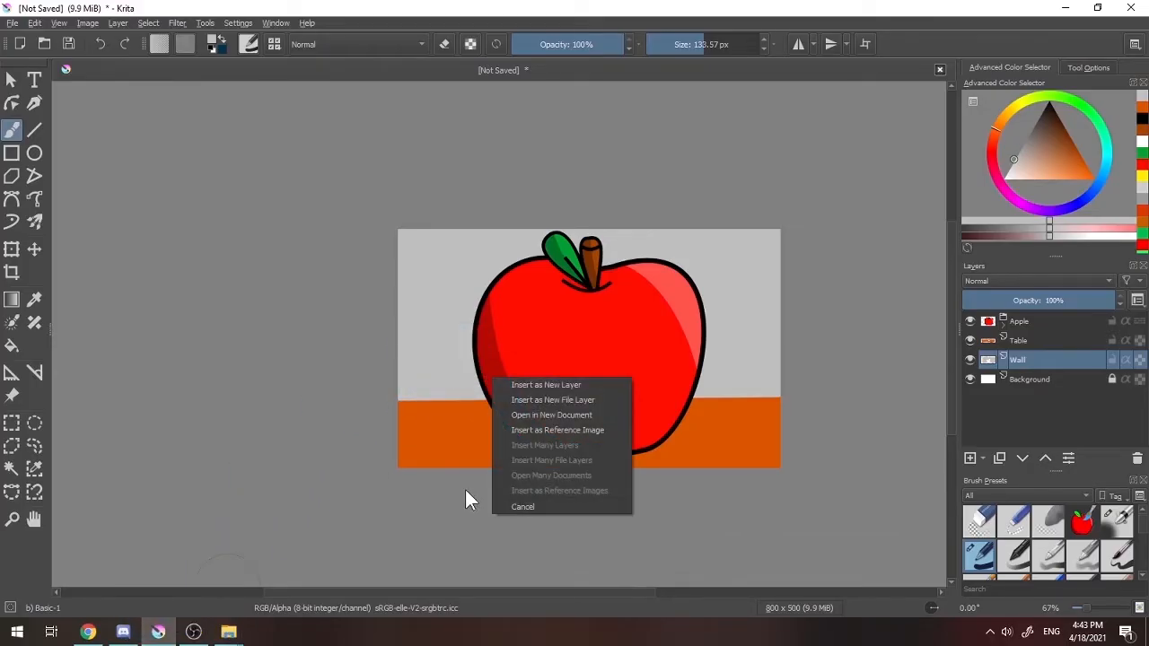
left_click(571, 384)
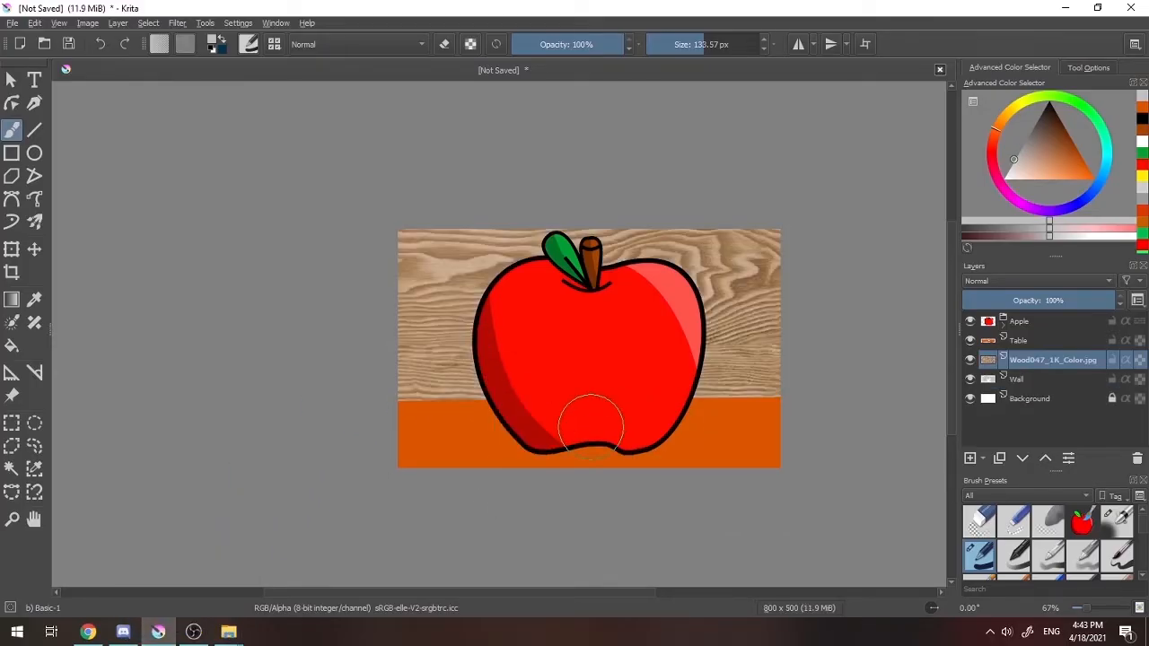
Move the Wood047_1K_Color.jpg layer above the Table layer and lower its opacity to 23%
scroll(638, 407, "up", 1)
left_click_drag(1045, 365, 1045, 339)
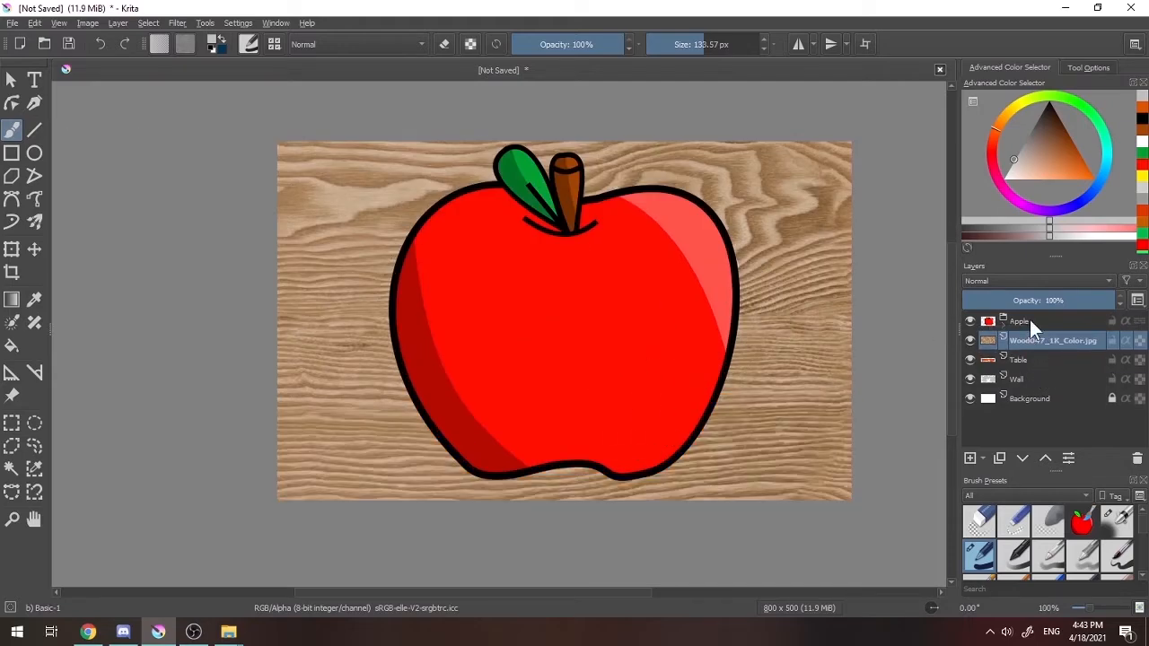
scroll(434, 493, "up", 2)
left_click_drag(410, 454, 485, 491)
scroll(526, 496, "down", 2)
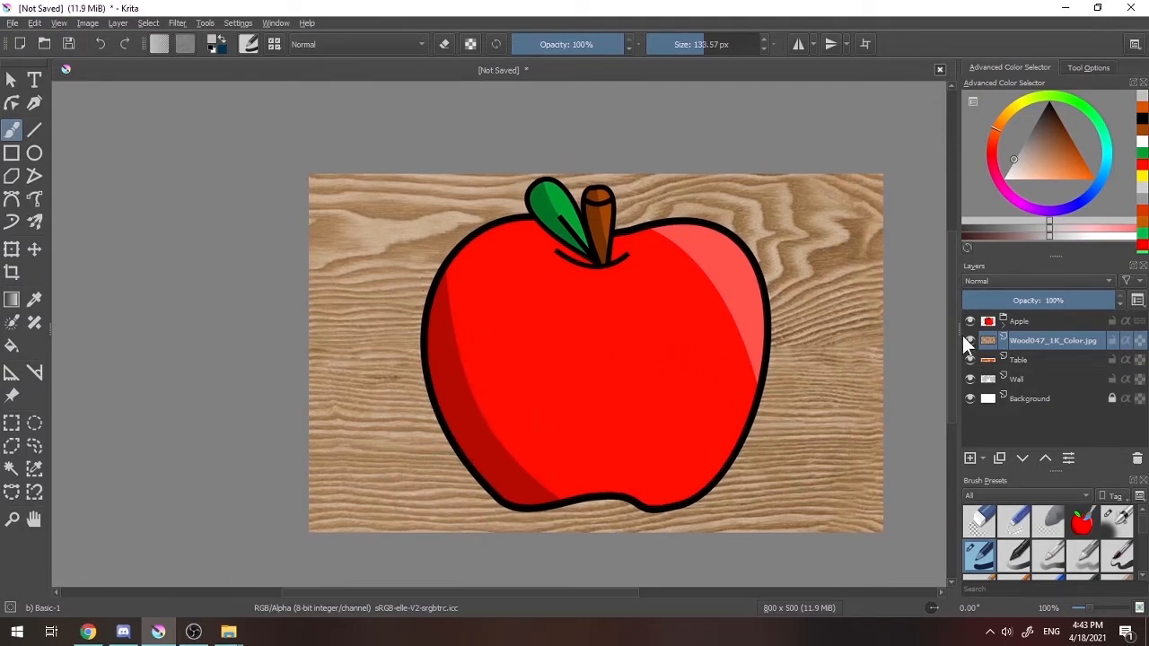
left_click_drag(1056, 306, 1010, 302)
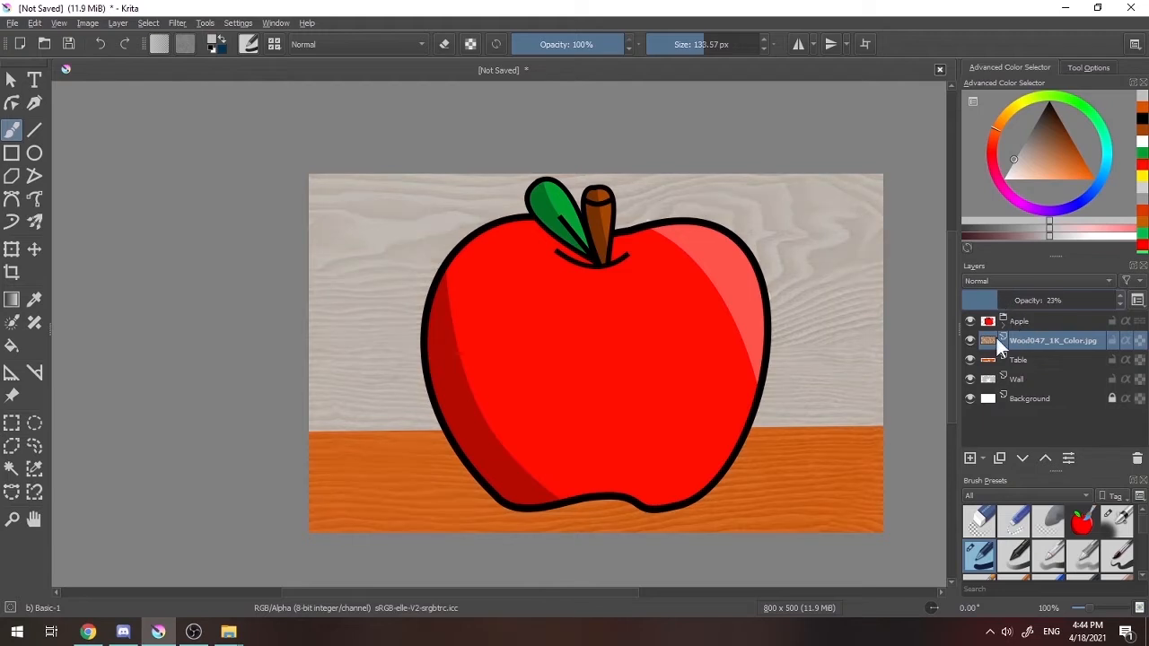
Select the orange table area from the Table layer and ready the brush in eraser mode on the wood texture layer
left_click(1016, 356)
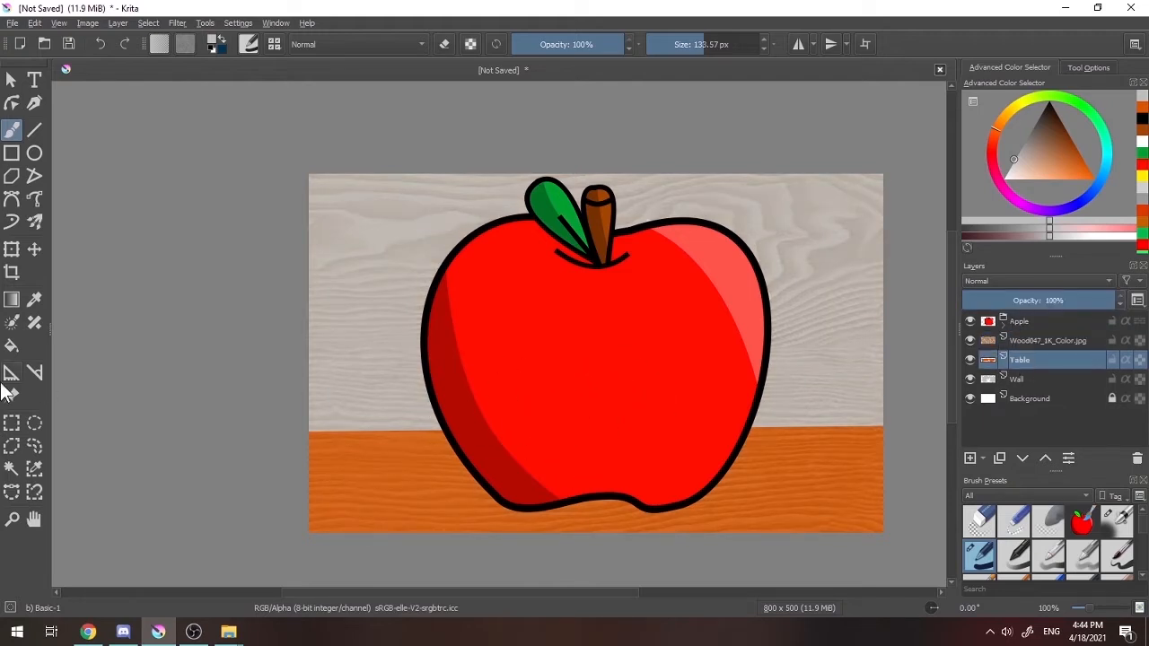
left_click(9, 468)
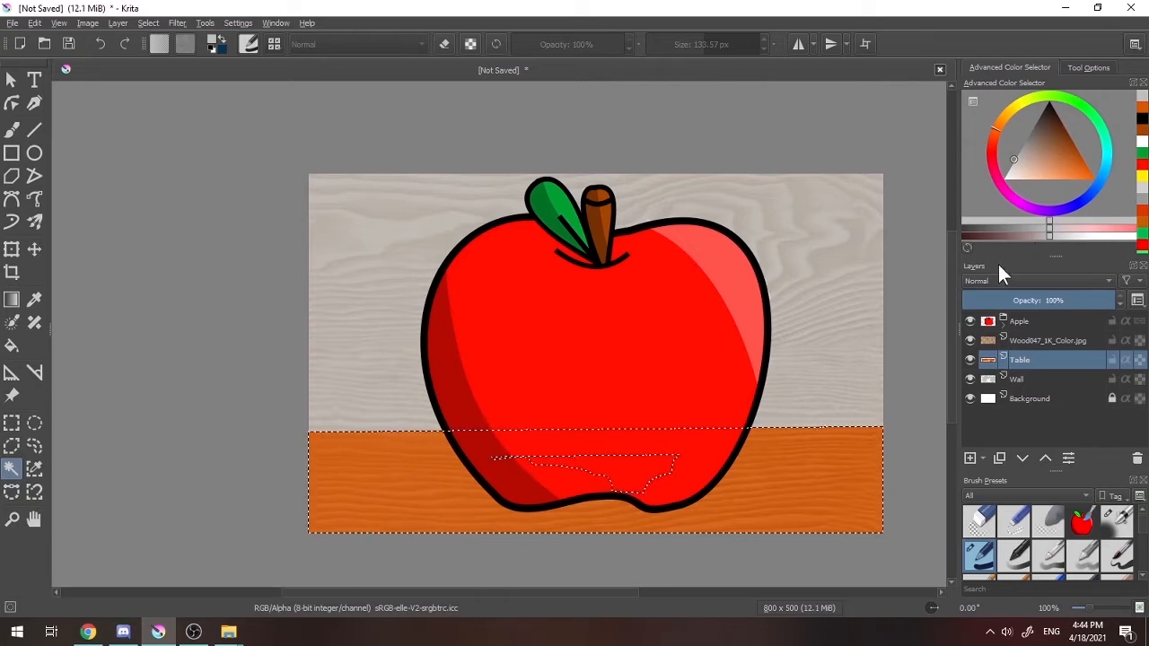
left_click(1050, 341)
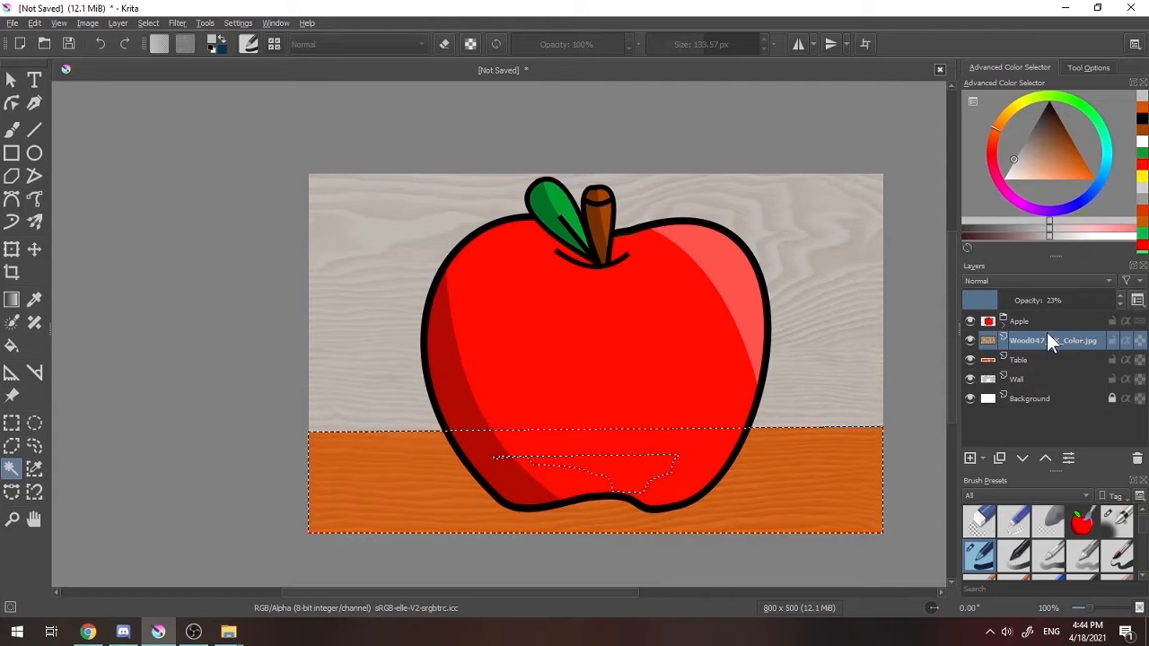
key("e")
key("b")
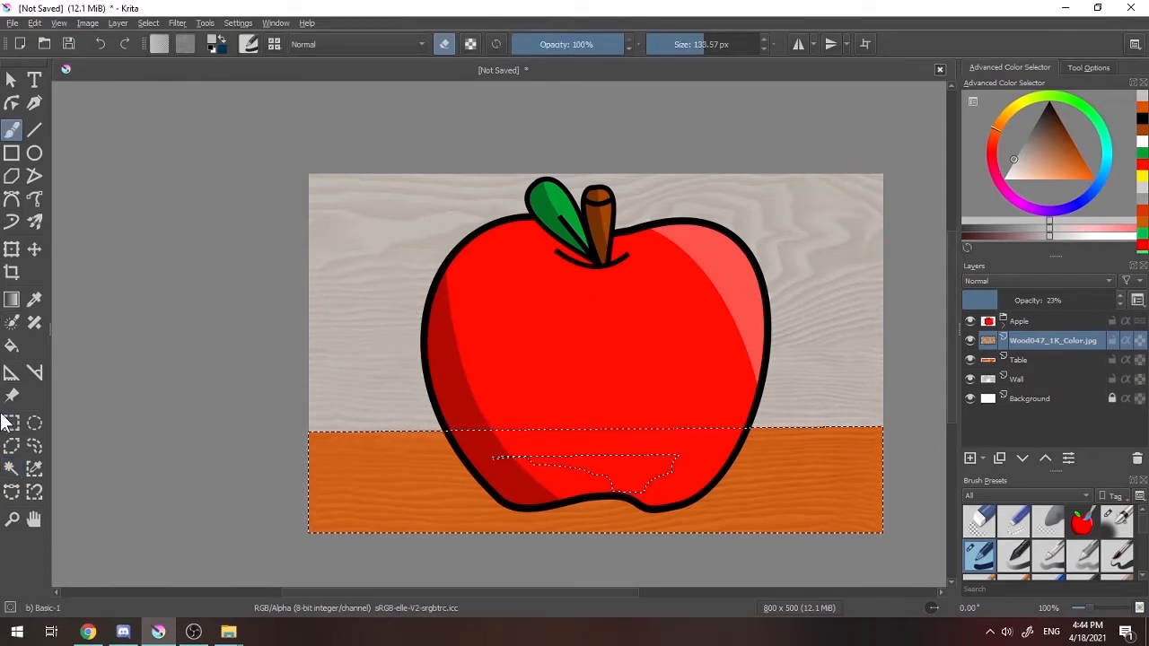
Select the empty area above the table based on the Table layer, and make the wood texture layer active
left_click(11, 467)
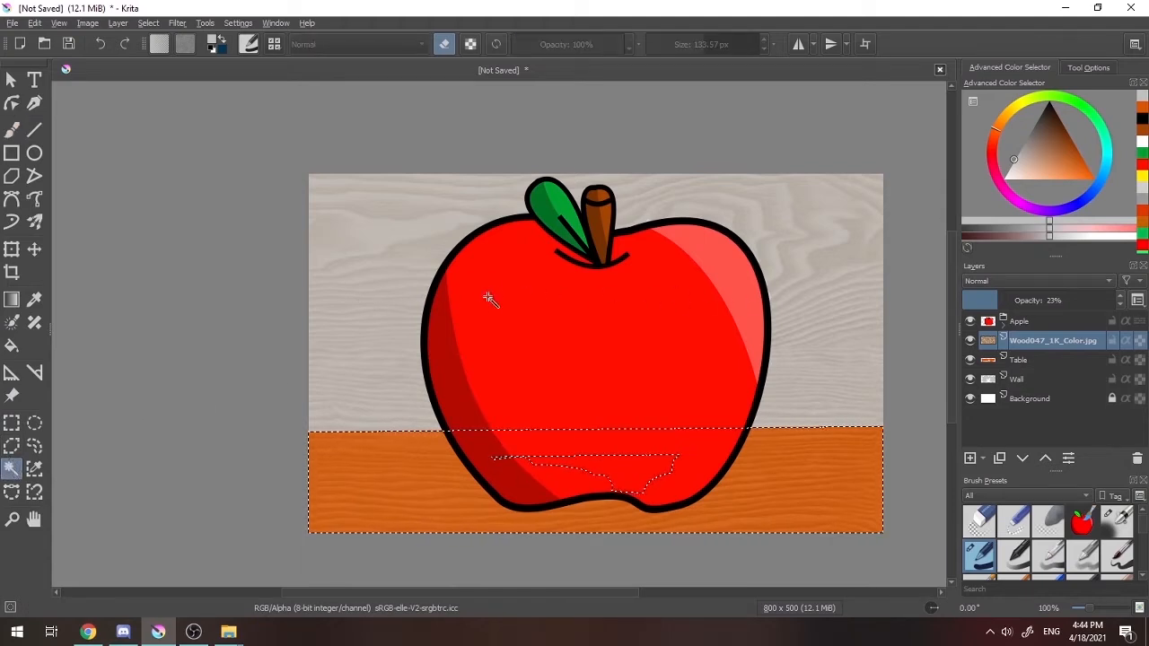
left_click(1031, 360)
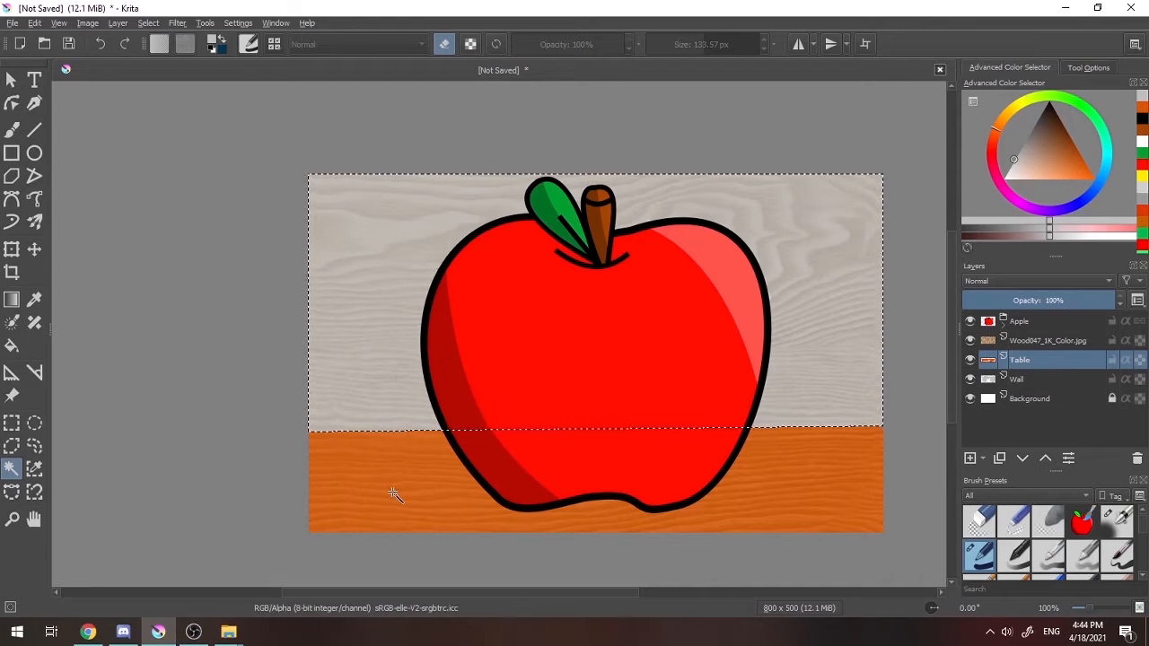
left_click(367, 368)
left_click(1003, 348)
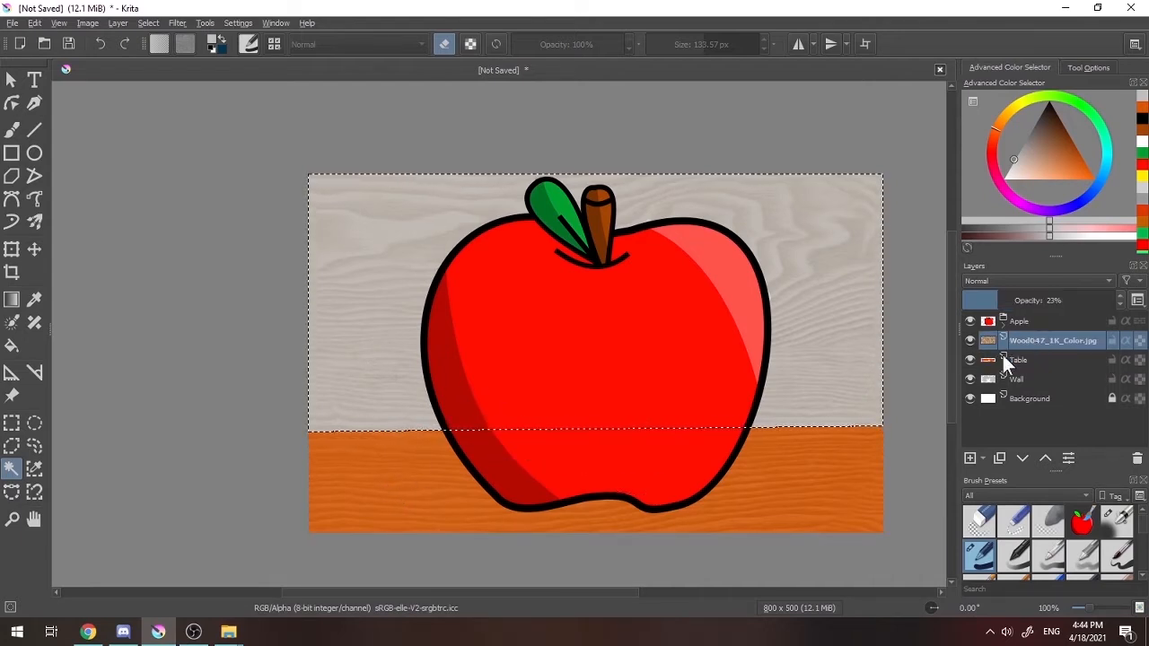
Brush away the wood texture inside the selected area above the table and clear the selection
key("b")
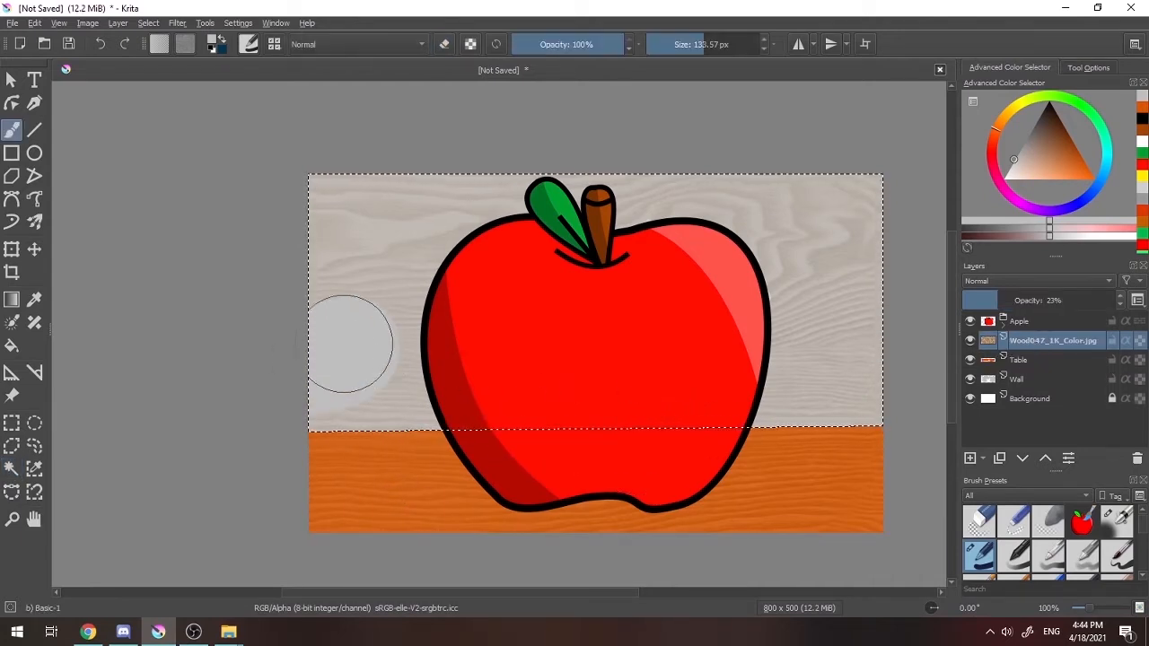
mouse_move(350, 349)
left_mouse_down()
mouse_move(332, 264)
mouse_move(339, 245)
mouse_move(309, 197)
mouse_move(414, 203)
mouse_move(396, 231)
mouse_move(672, 222)
mouse_move(522, 259)
mouse_move(763, 209)
mouse_move(812, 185)
mouse_move(853, 206)
mouse_move(881, 248)
mouse_move(822, 264)
mouse_move(823, 307)
mouse_move(852, 385)
mouse_move(811, 409)
mouse_move(675, 379)
mouse_move(311, 389)
mouse_move(415, 326)
left_mouse_up()
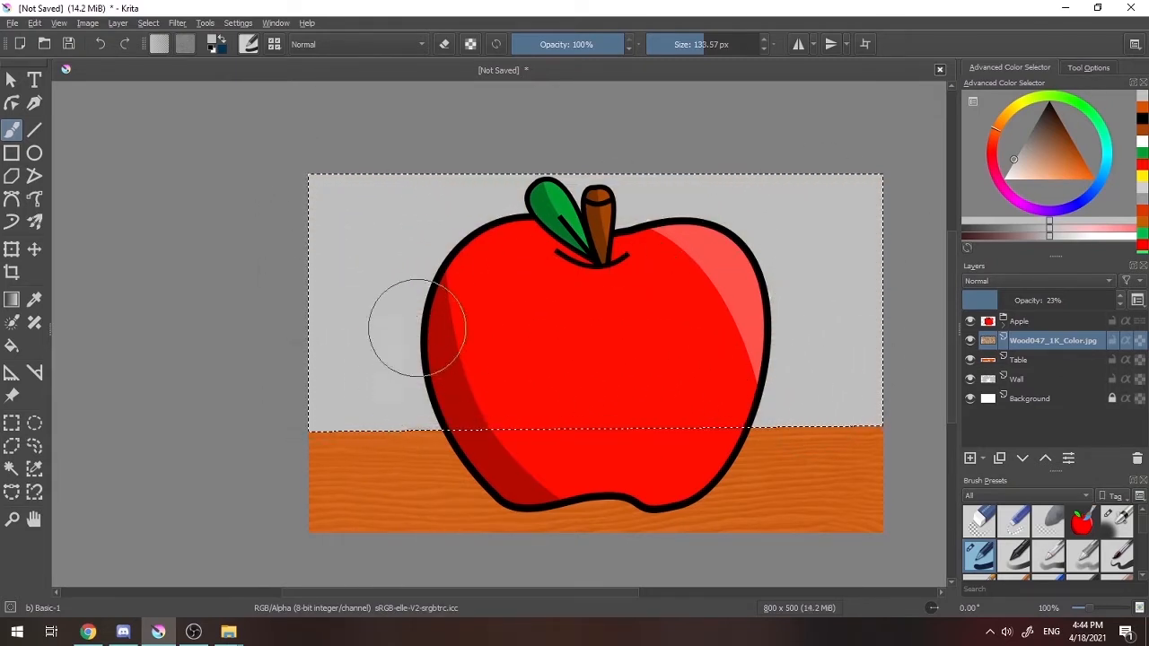
left_click(12, 424)
left_click(356, 333)
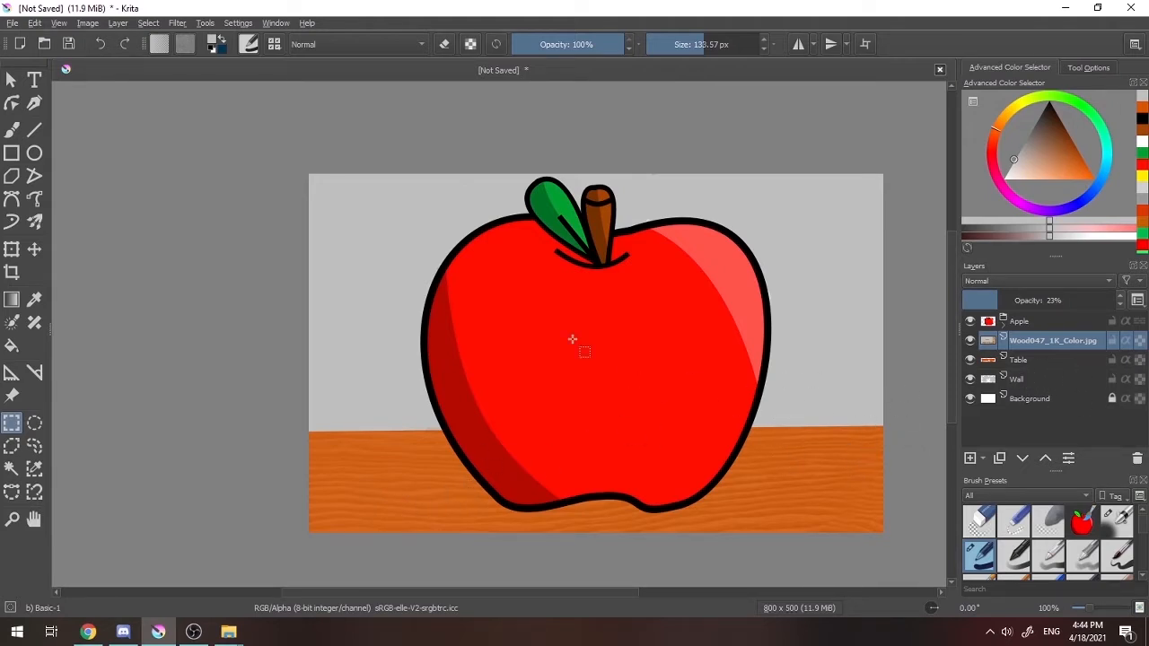
Switch to the CC0 Textures site in Chrome and search for "wall" textures
left_click(88, 632)
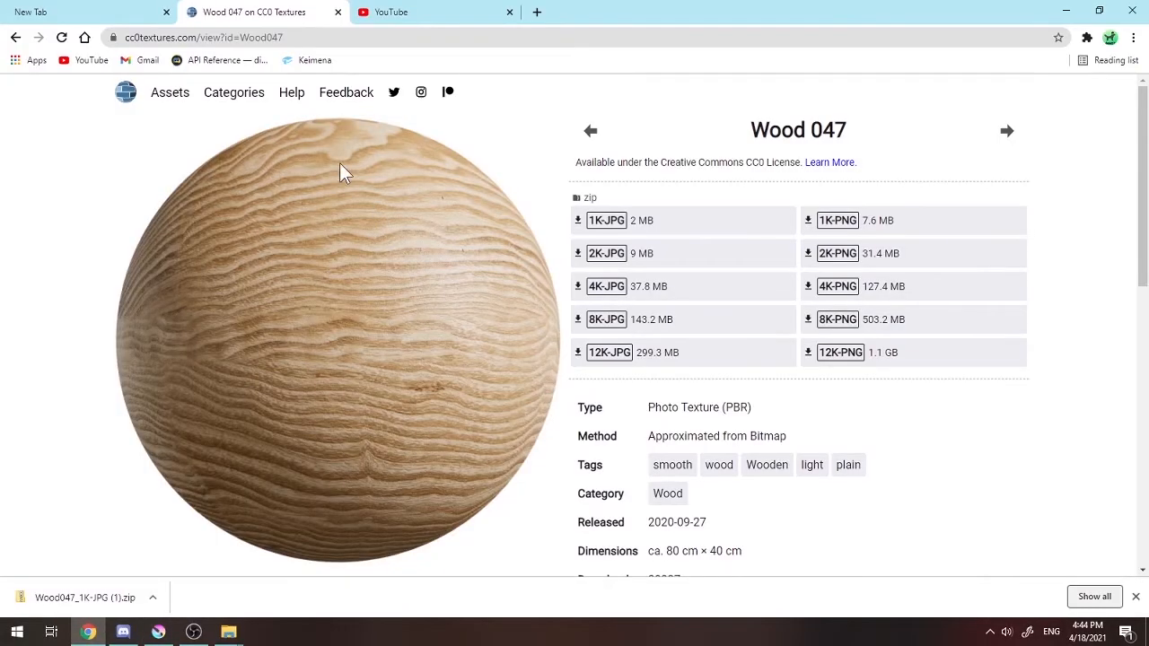
left_click(15, 36)
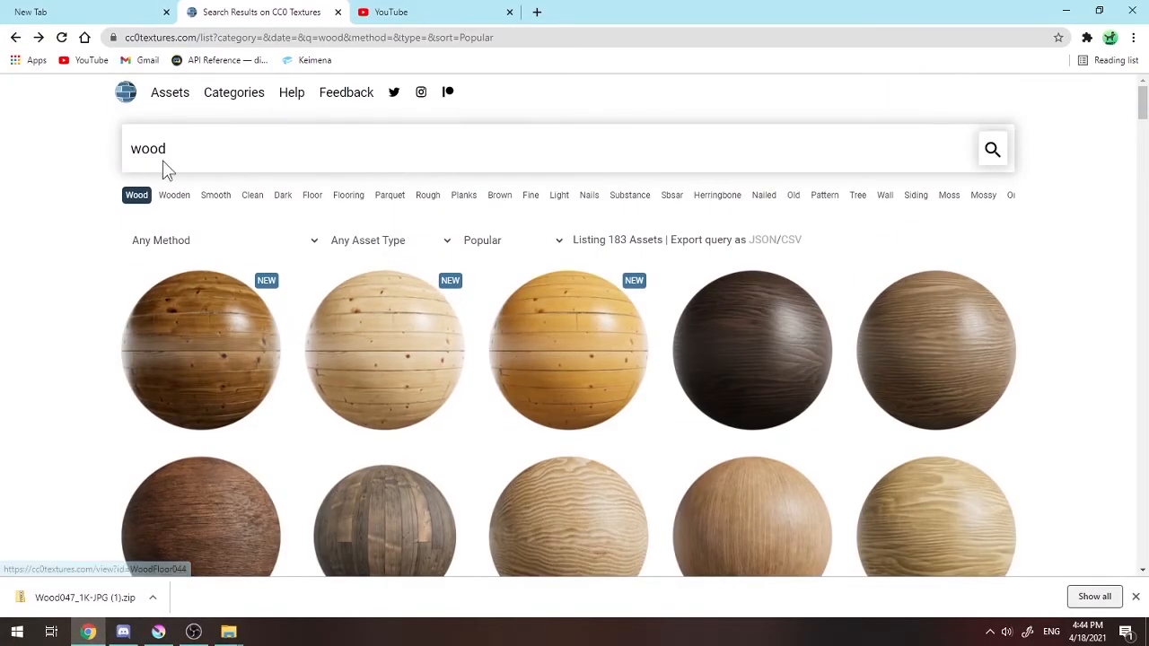
left_click(178, 146)
key("ctrl+a")
type("wall")
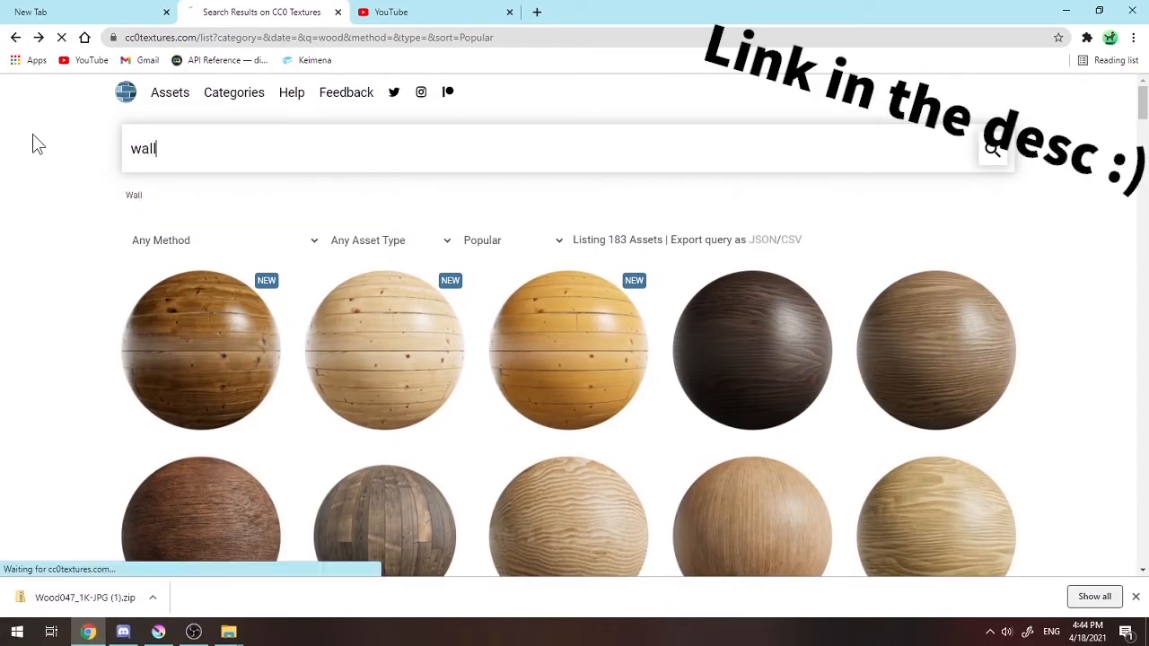
Open the Plaster 002 texture from the wall results and download its 1K-JPG version
scroll(526, 359, "down", 5)
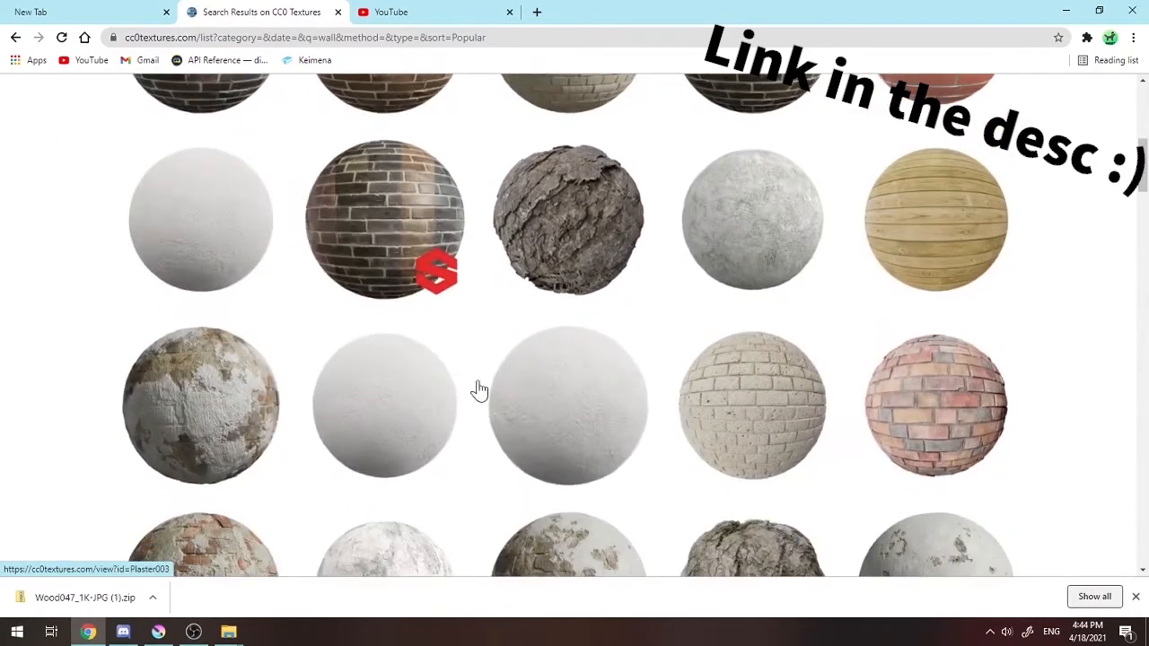
left_click(332, 454)
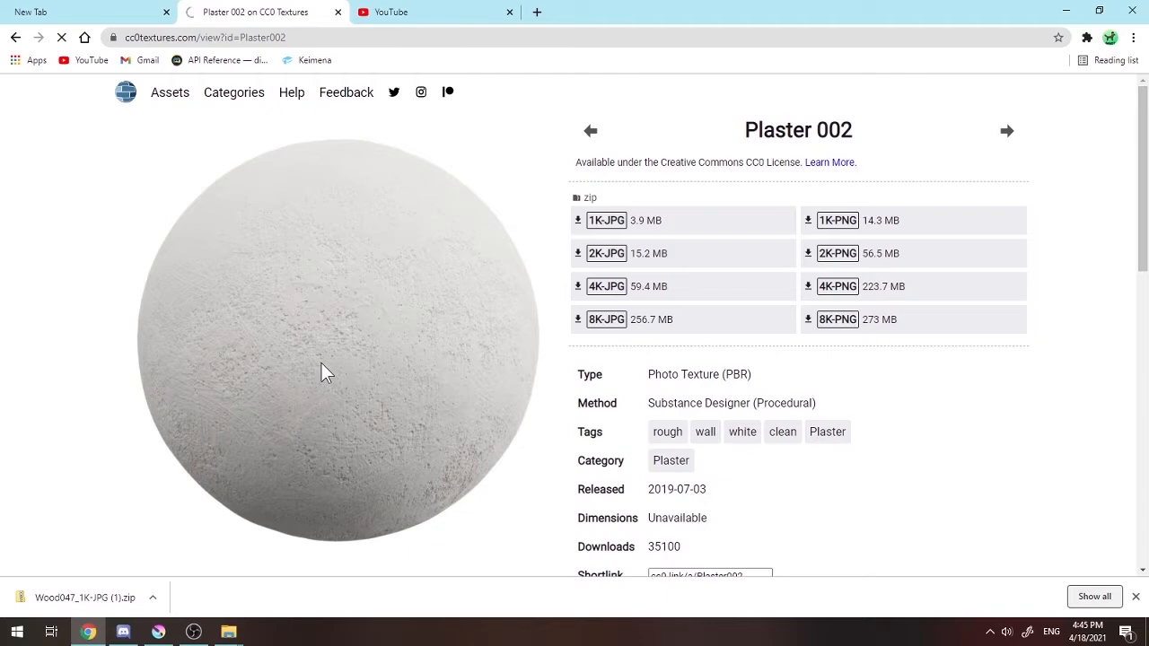
left_click(606, 220)
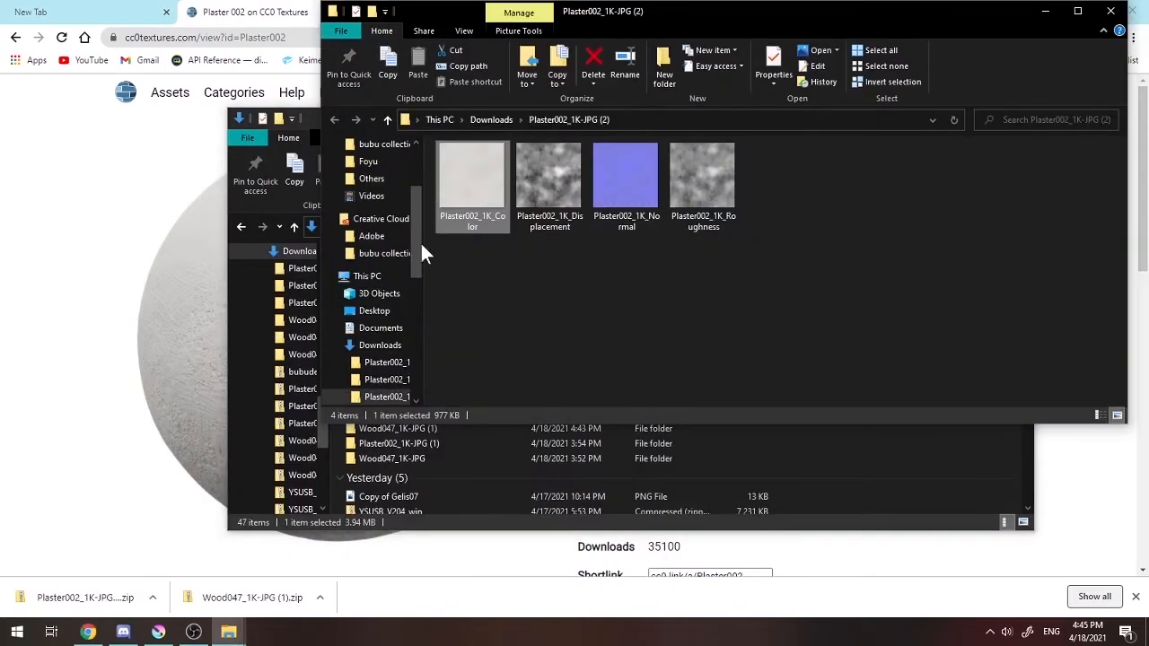
Insert the extracted Plaster002_1K_Color image into the Krita document as a new layer and lower its opacity to 23%
left_click_drag(421, 247, 494, 384)
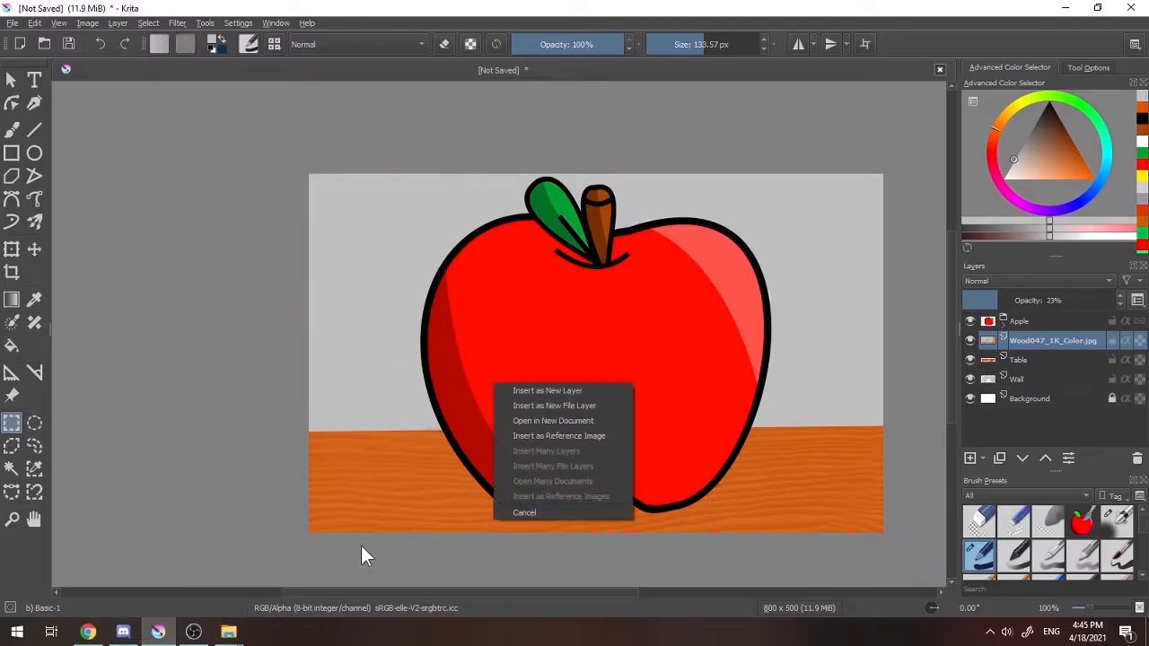
left_click(571, 390)
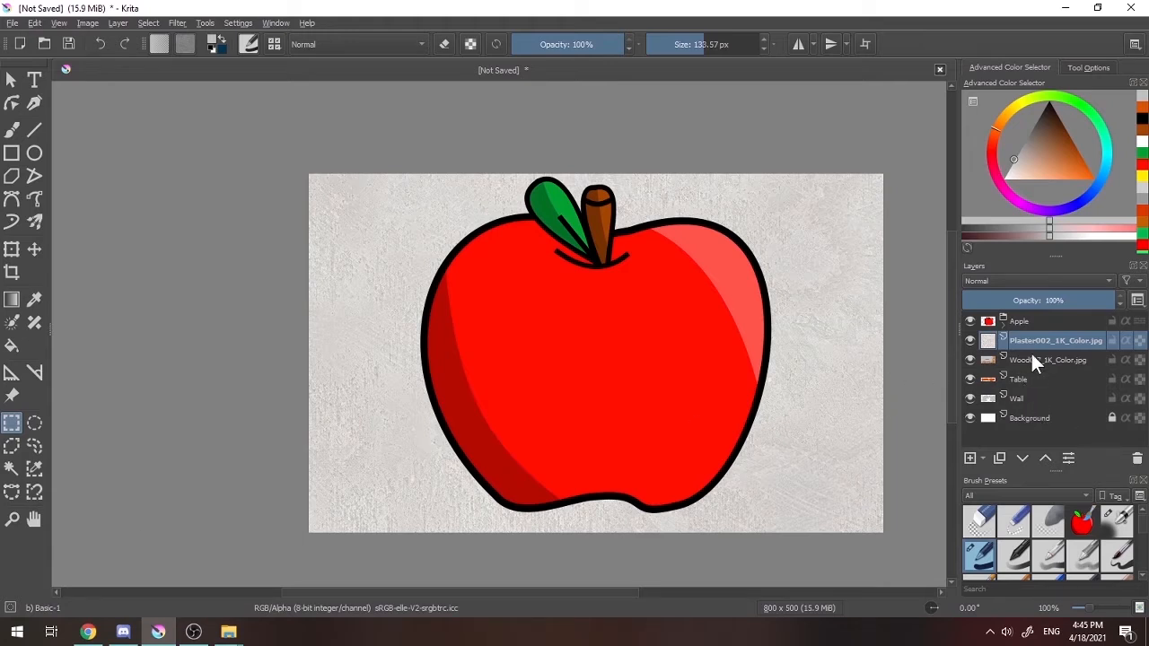
left_click_drag(1042, 301, 1008, 303)
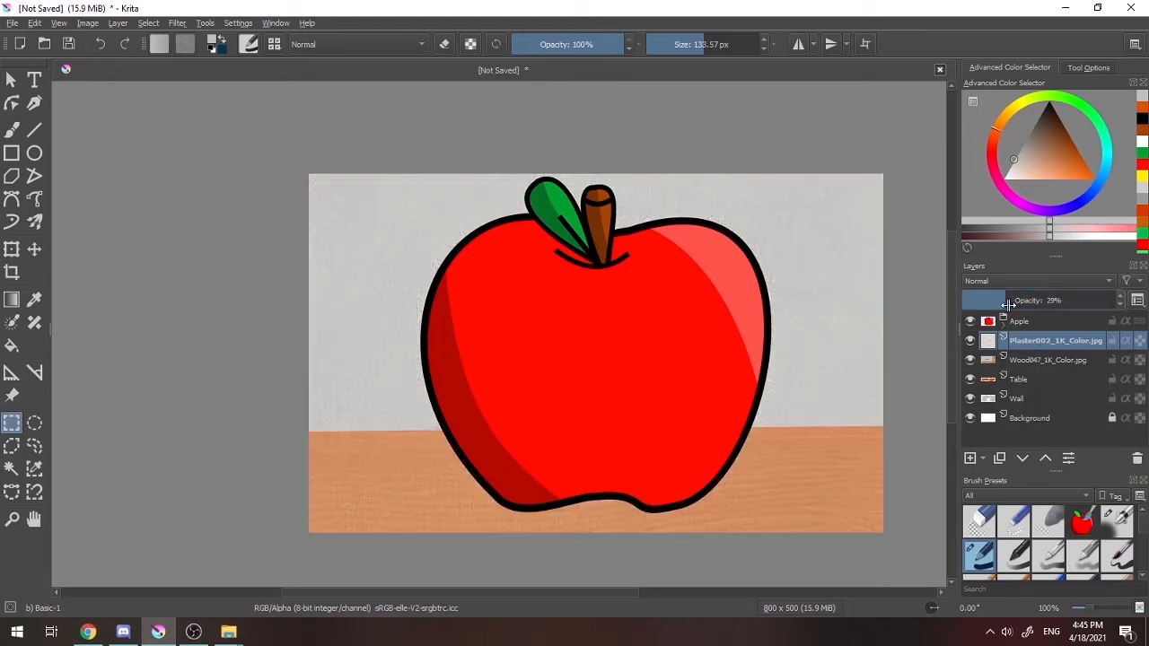
left_click(1004, 284)
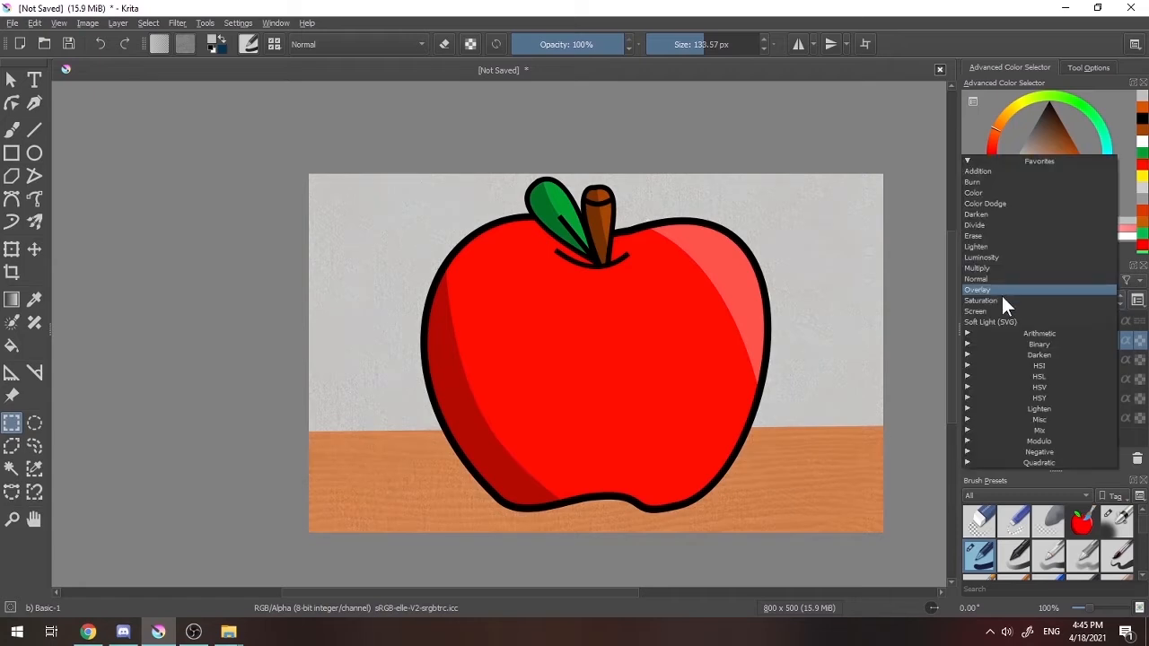
left_click(1136, 325)
left_click_drag(999, 302, 990, 302)
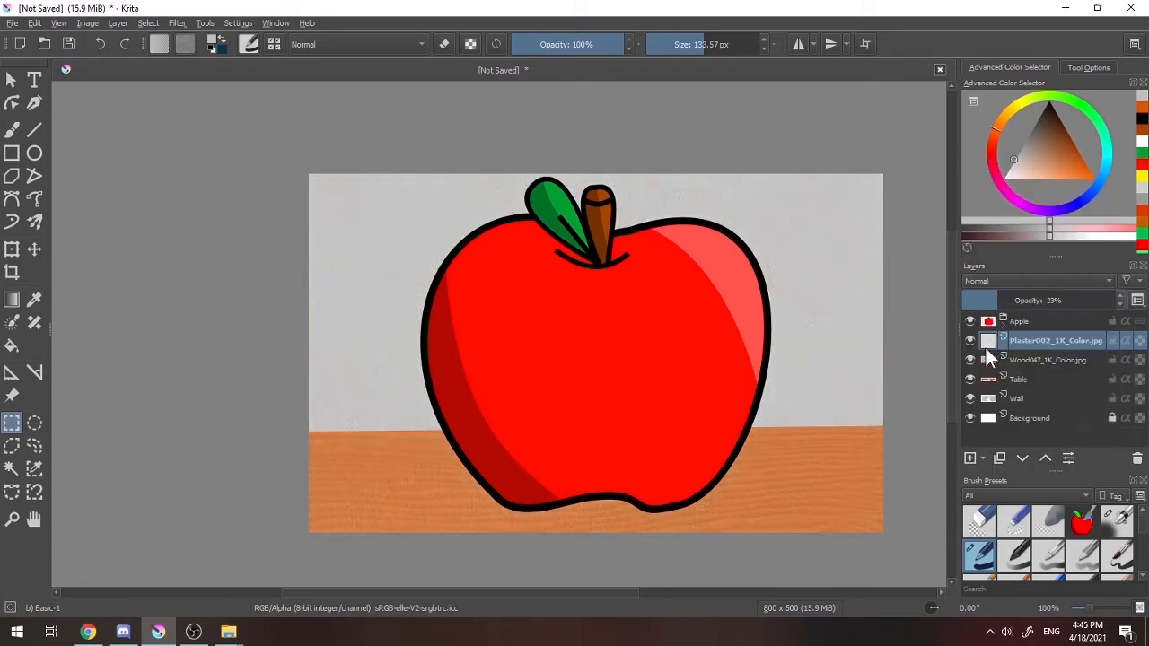
Select the orange table area based on the Table layer and make the Plaster002_1K_Color.jpg layer active
left_click(1017, 381)
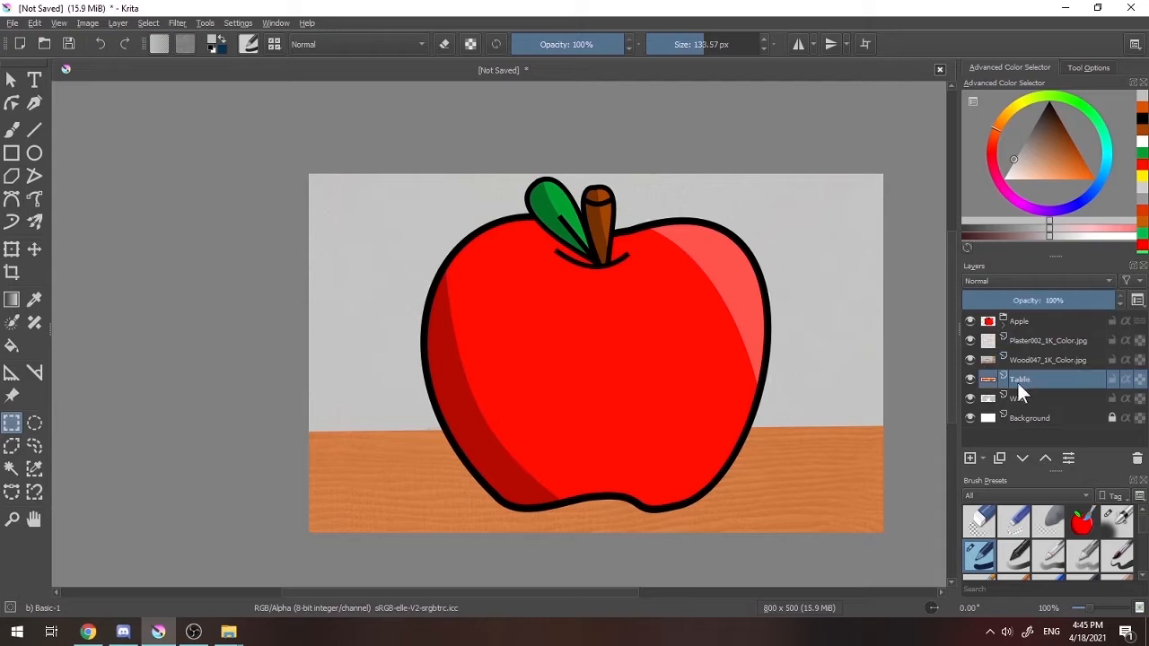
left_click(11, 469)
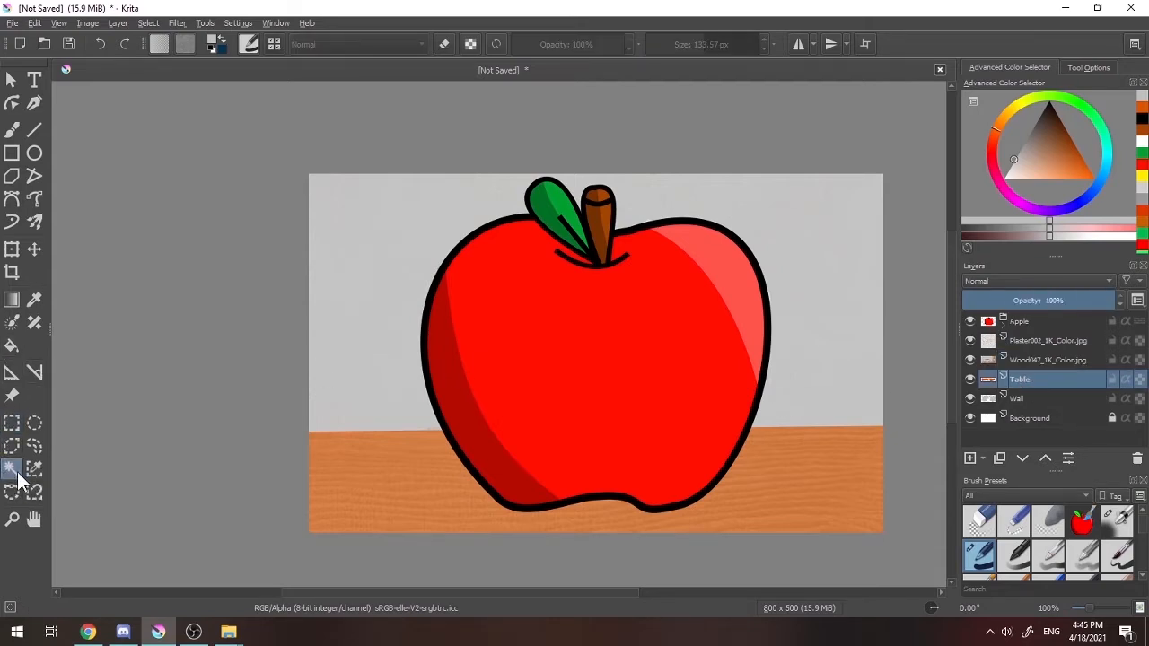
left_click(356, 470)
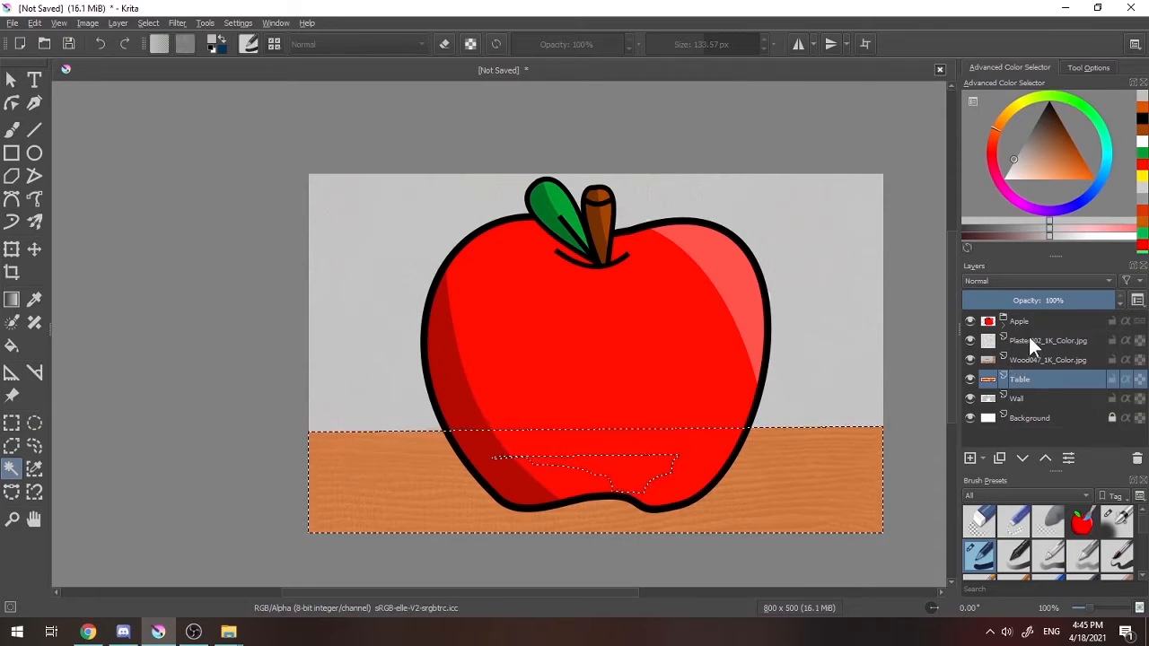
left_click(1029, 340)
Erase the plaster texture inside the selected table area and clear the selection
key("b")
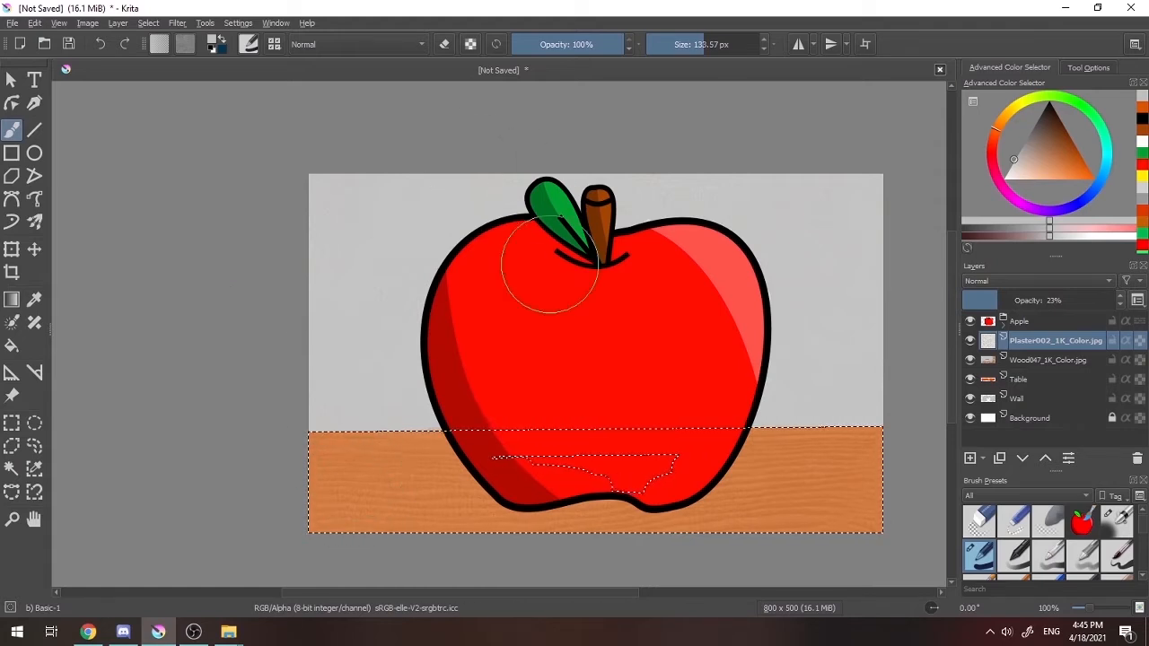
key("e")
mouse_move(355, 479)
left_mouse_down()
mouse_move(346, 443)
mouse_move(332, 481)
left_mouse_up()
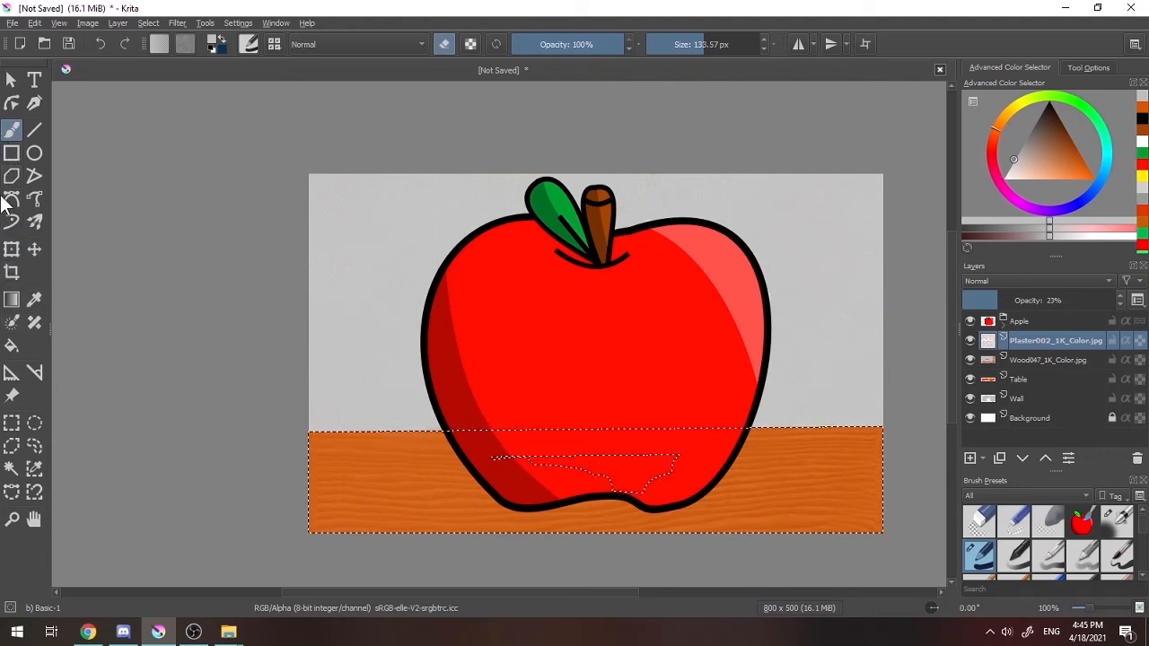
left_click(11, 423)
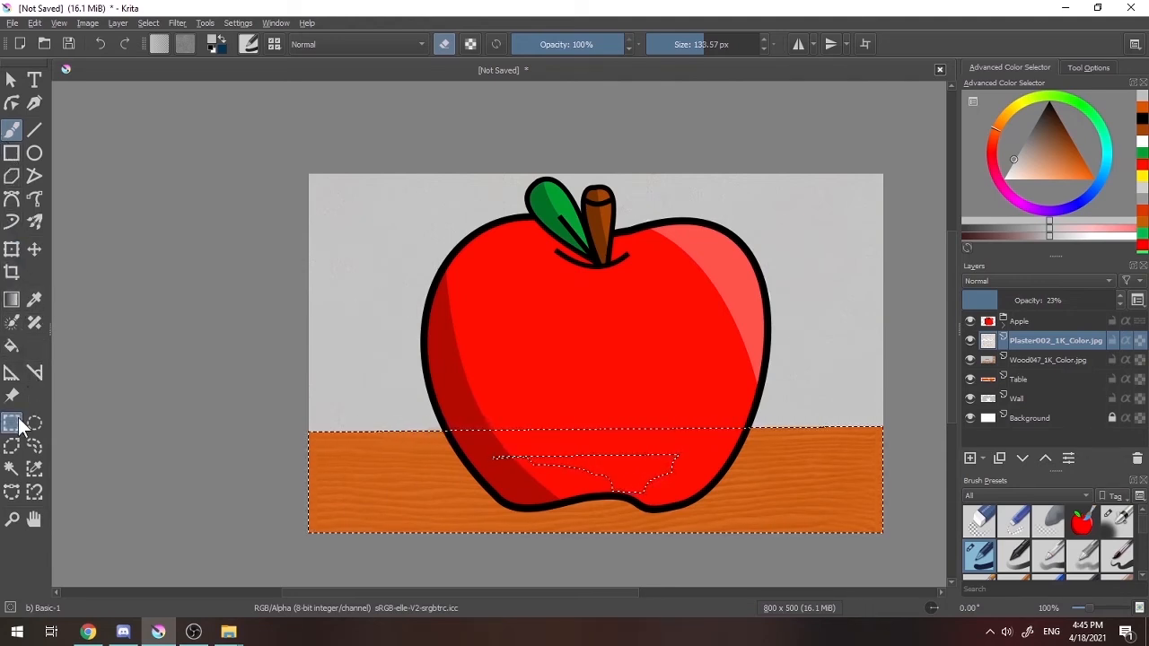
left_click(364, 314)
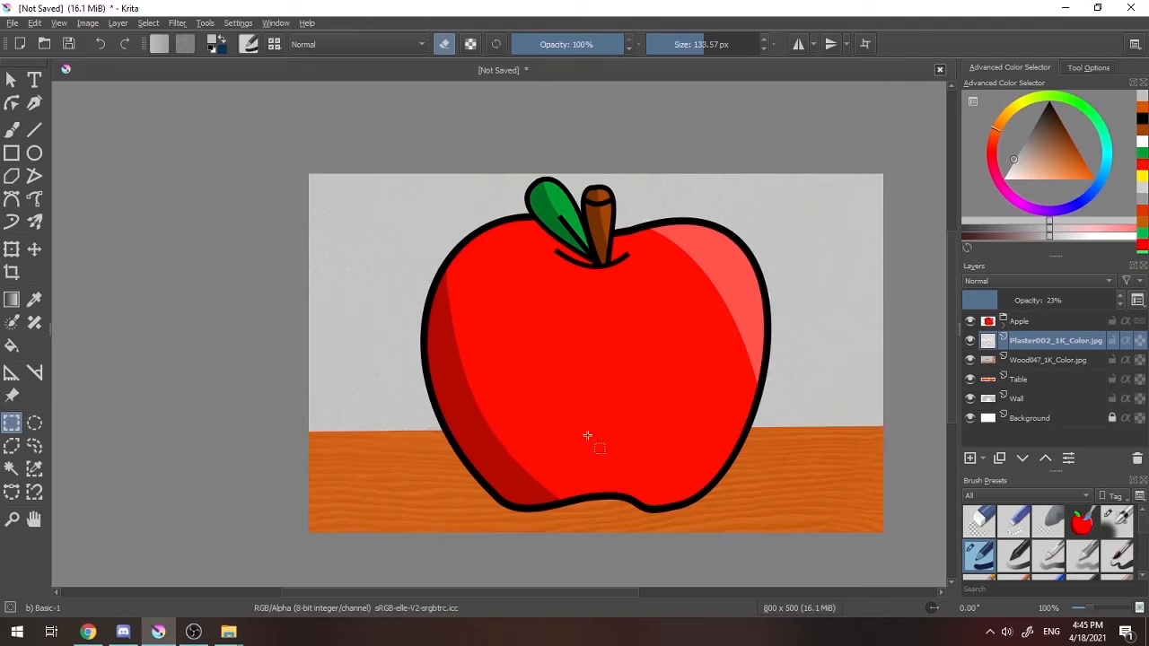
Check the wood texture layer's opacity and set the Plaster002_1K_Color.jpg layer's opacity to 25%
left_click(1035, 300)
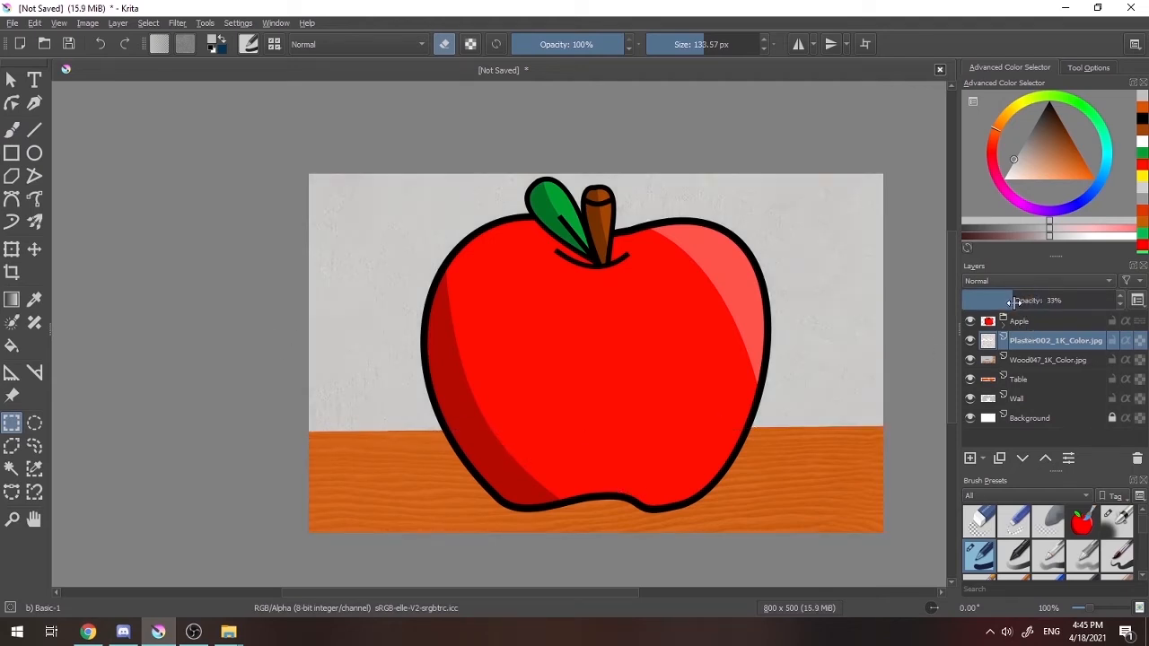
left_click_drag(1012, 302, 1000, 299)
left_click(1032, 361)
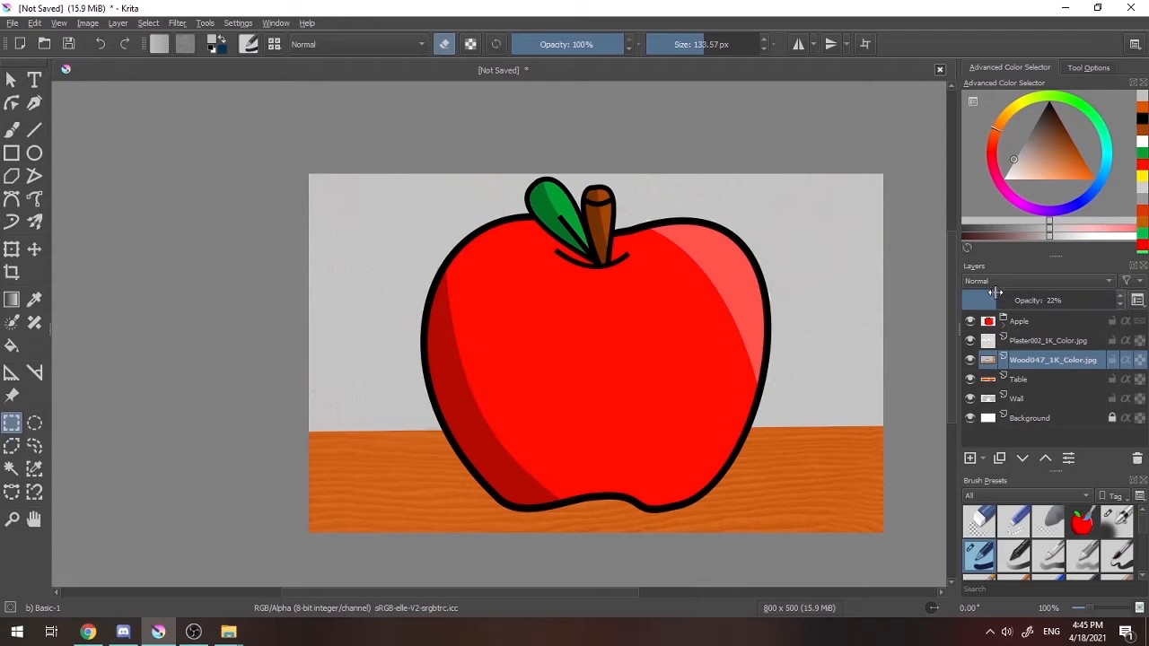
left_click(1013, 335)
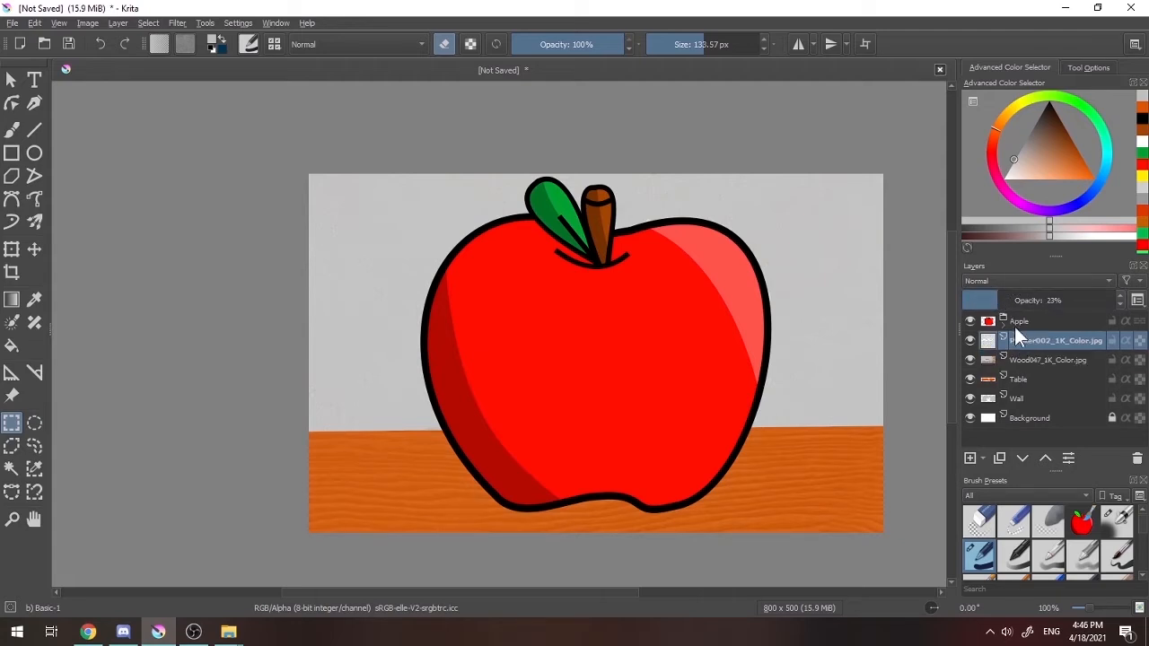
left_click(1024, 300)
left_click_drag(1023, 300, 1004, 301)
Add a paint layer directly below the Apple group, and group the plaster, wood, Table and Wall layers beneath it
left_click(973, 456)
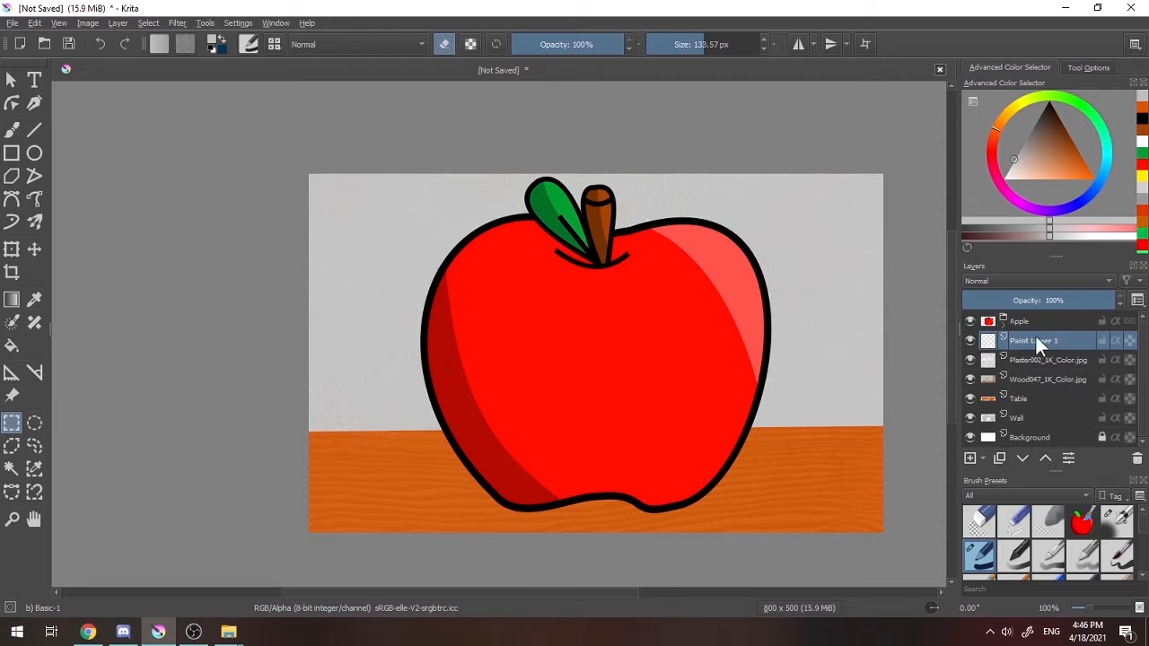
mouse_move(1038, 341)
left_mouse_down()
mouse_move(1053, 426)
mouse_move(1073, 355)
left_mouse_up()
left_click(1021, 420)
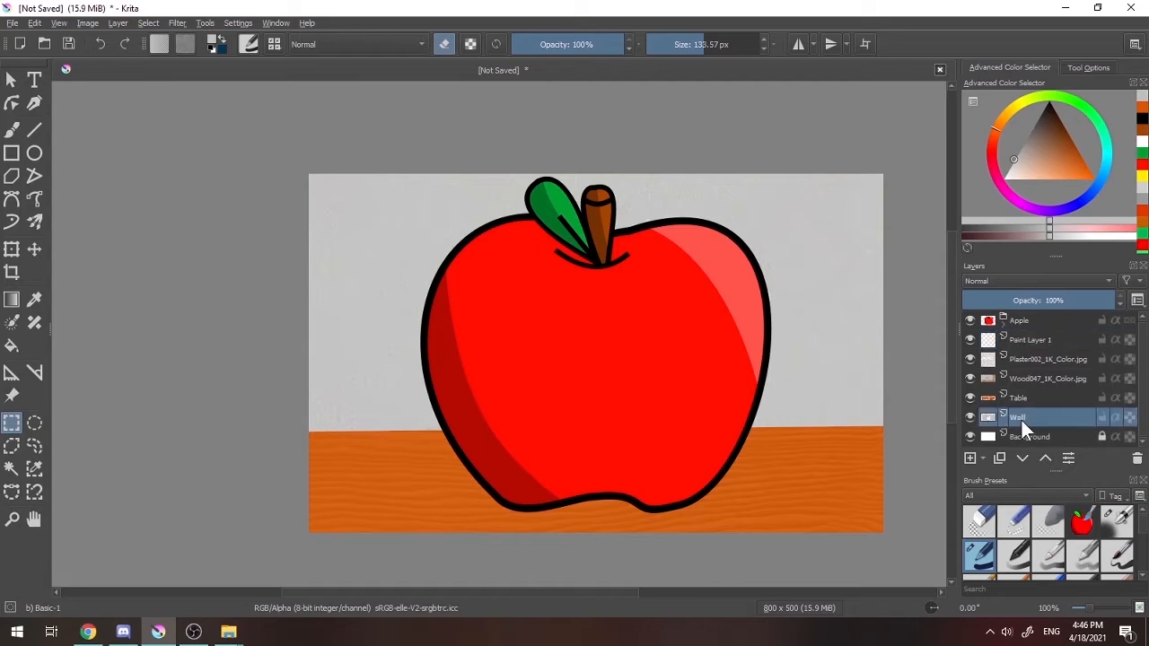
left_click(1032, 357, "shift")
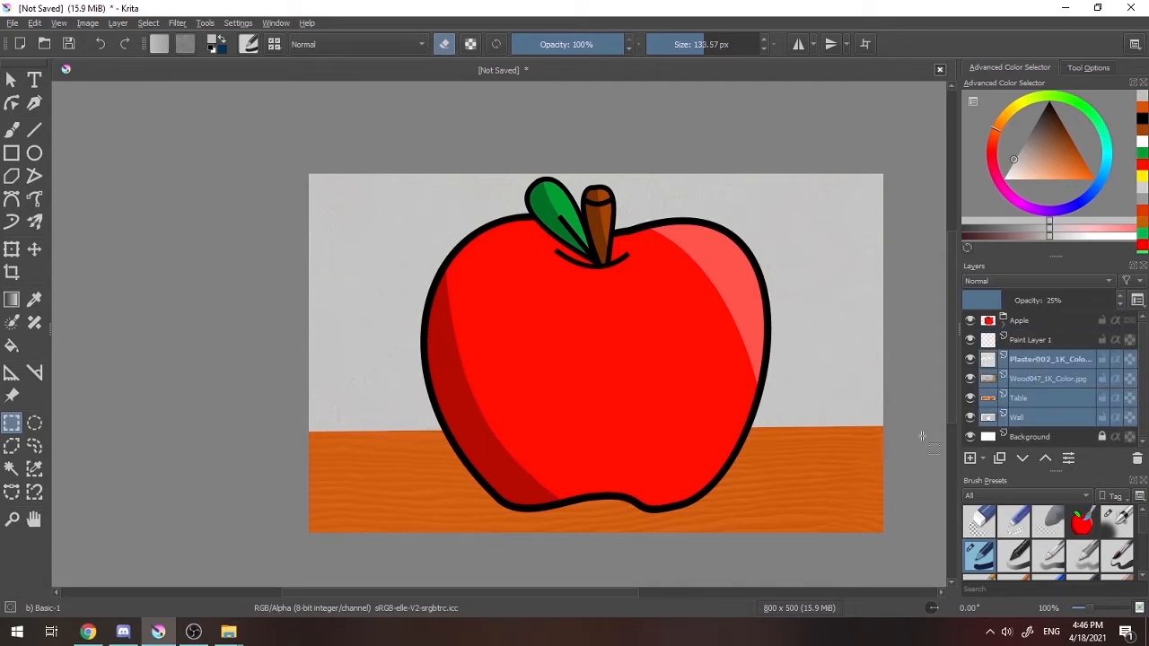
key("ctrl+g")
left_click(1000, 362)
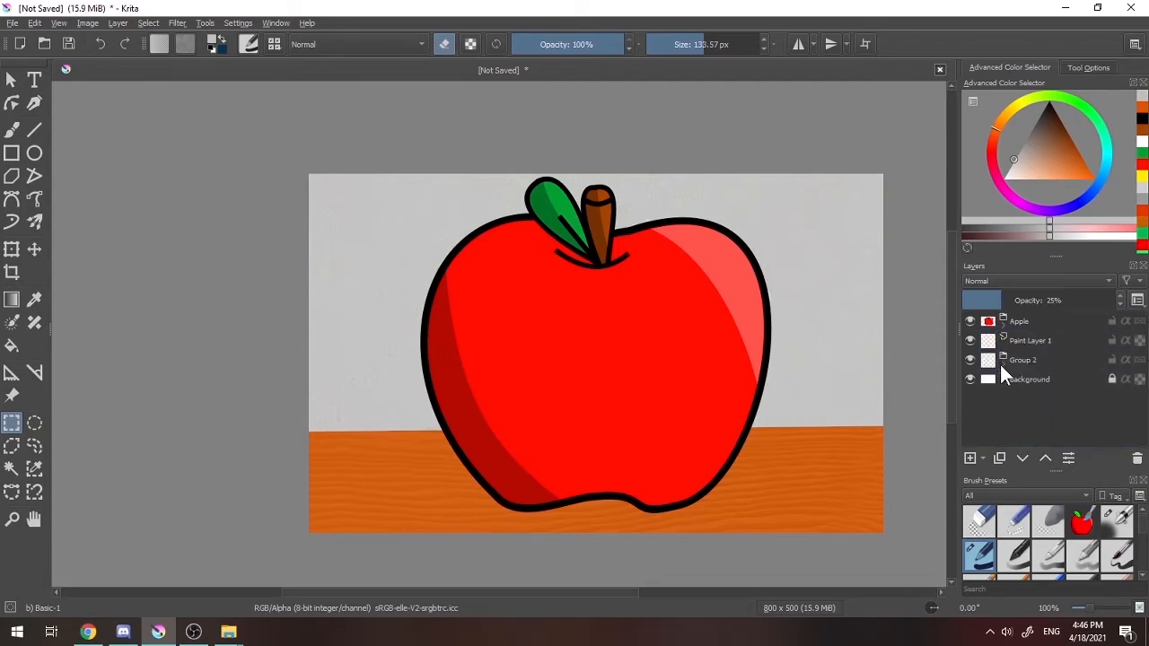
Rename the new layer group as BackGround and make Paint Layer 1 active
double_click(1021, 360)
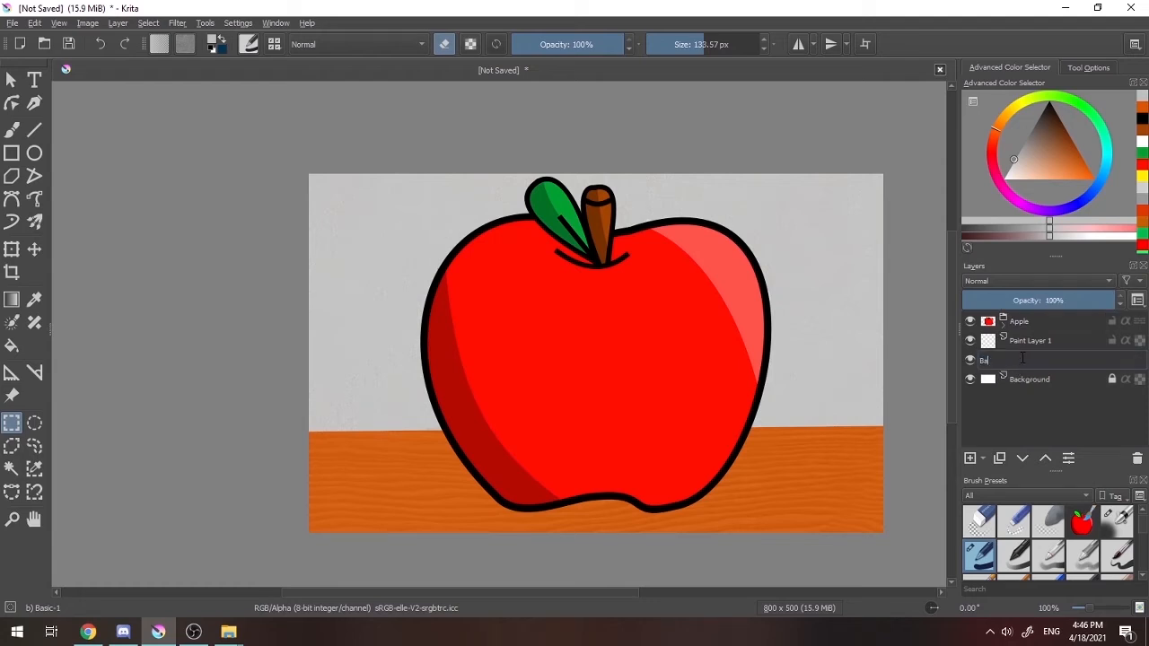
type("BackGround")
key("Return")
left_click(1034, 343)
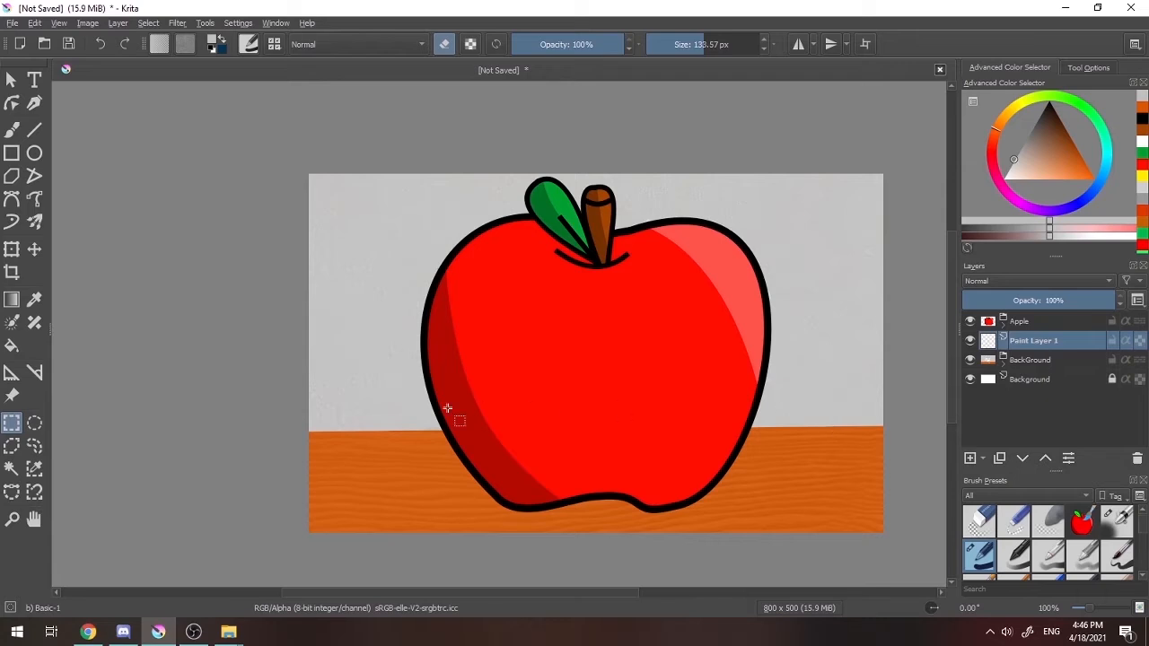
Set up the Ellipse tool with black and eraser mode off, try a 19.52 px outline across the table, and undo it
left_click(34, 153)
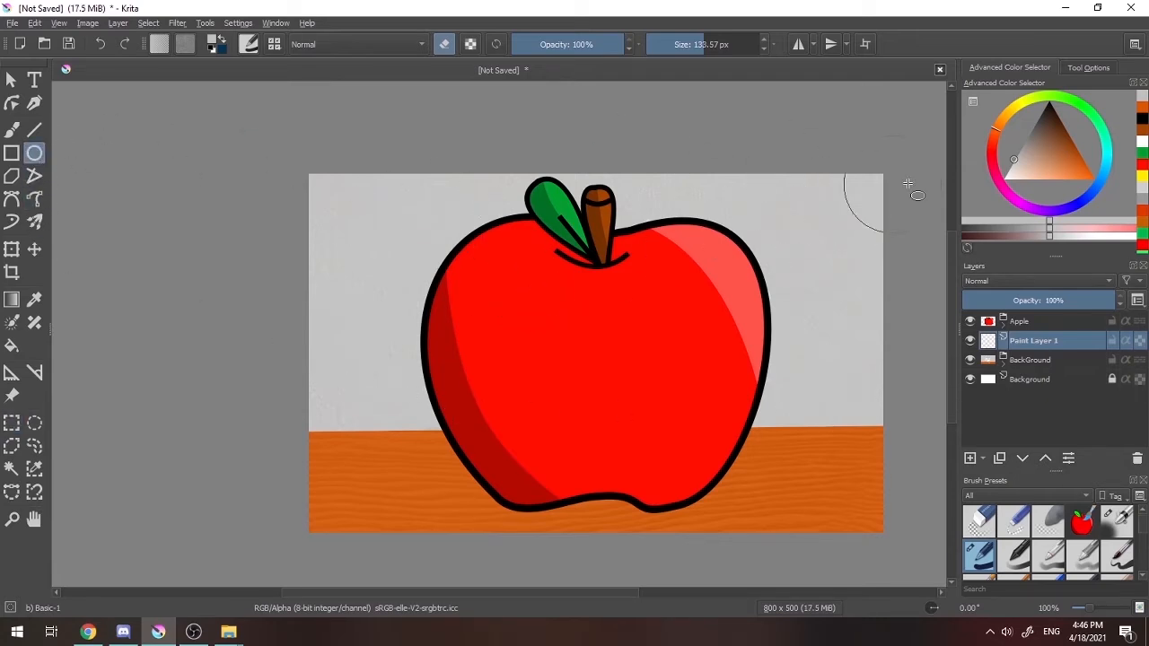
left_click_drag(1060, 142, 1056, 79)
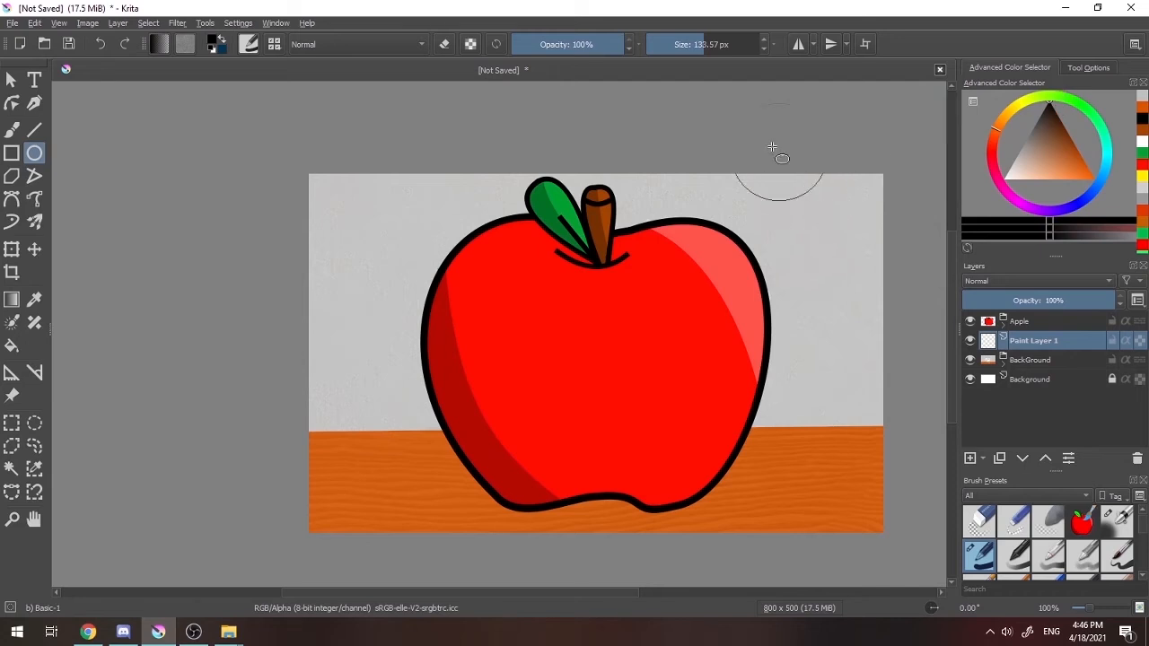
left_click(678, 45)
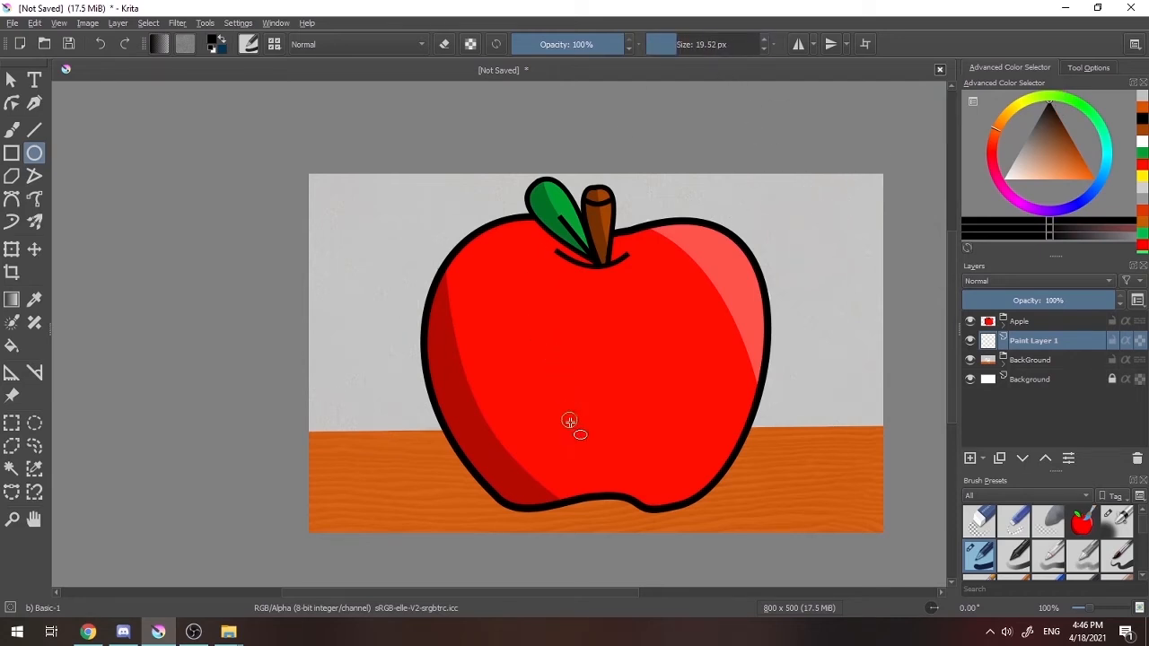
mouse_move(588, 441)
left_mouse_down()
mouse_move(457, 531)
mouse_move(311, 536)
mouse_move(268, 518)
mouse_move(231, 544)
left_mouse_up()
key("ctrl+z")
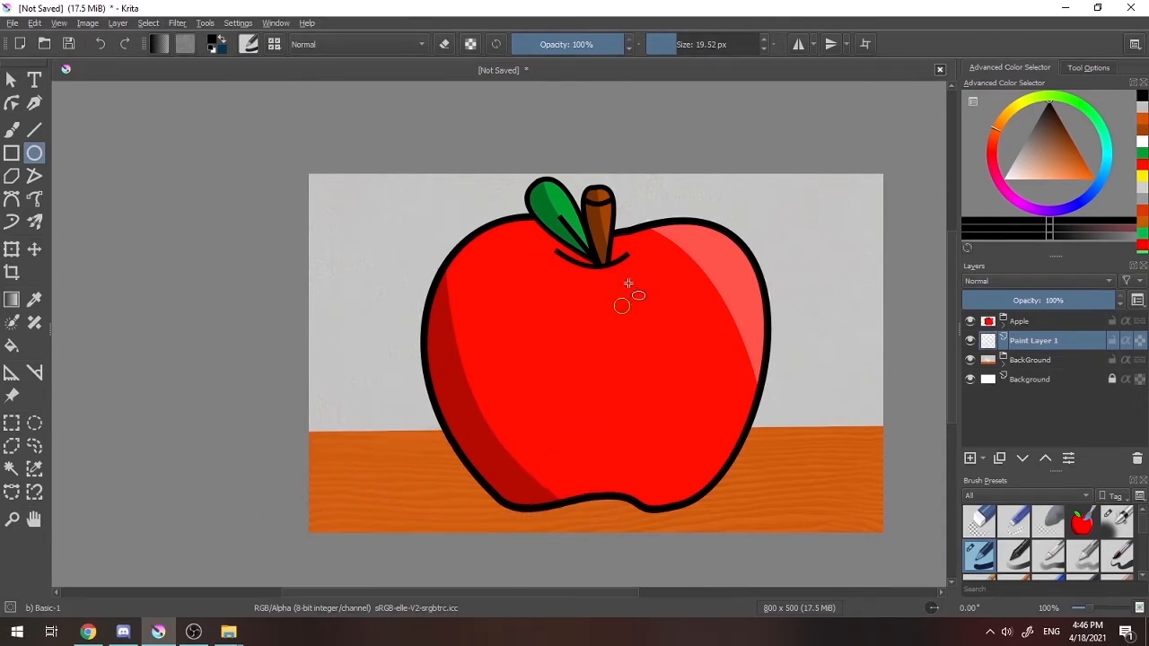
Set the brush size to 7.12 px and draw a wide black ellipse outline across the table, partly behind the apple
left_click(671, 47)
left_click_drag(672, 47, 668, 48)
left_click_drag(563, 533, 273, 437)
left_click_drag(584, 436, 217, 511)
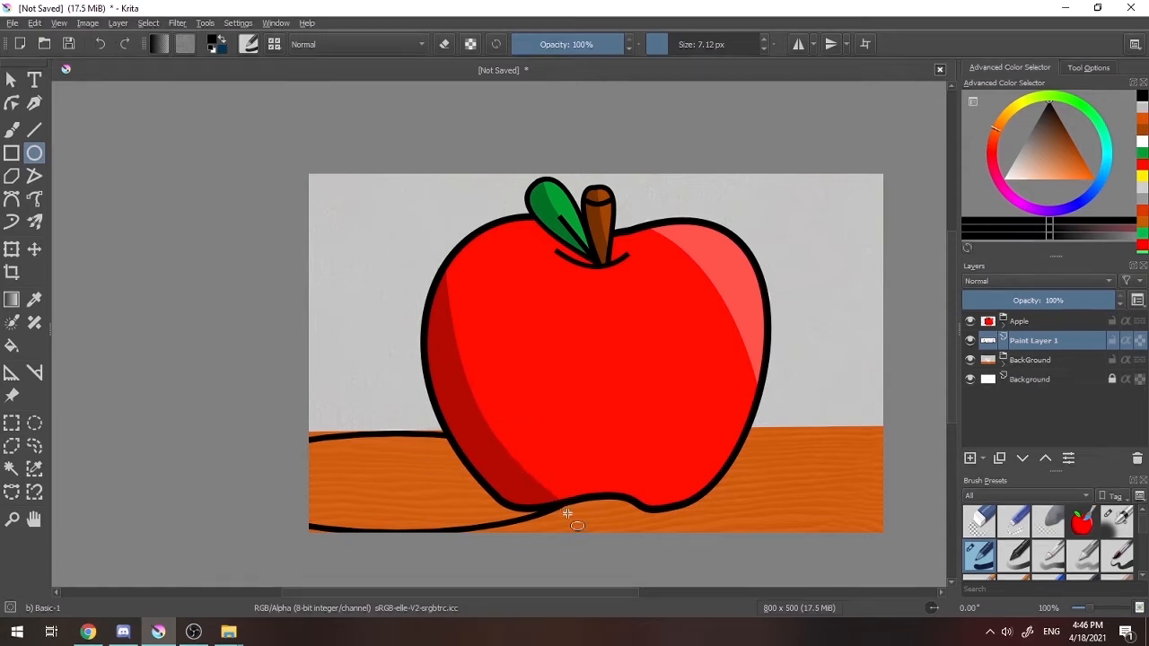
Replace the last ellipse with one reaching slightly farther under the apple, and fill it with black using a 32.93 px brush
key("ctrl+z")
mouse_move(615, 431)
left_mouse_down()
mouse_move(292, 519)
mouse_move(210, 524)
mouse_move(210, 540)
left_mouse_up()
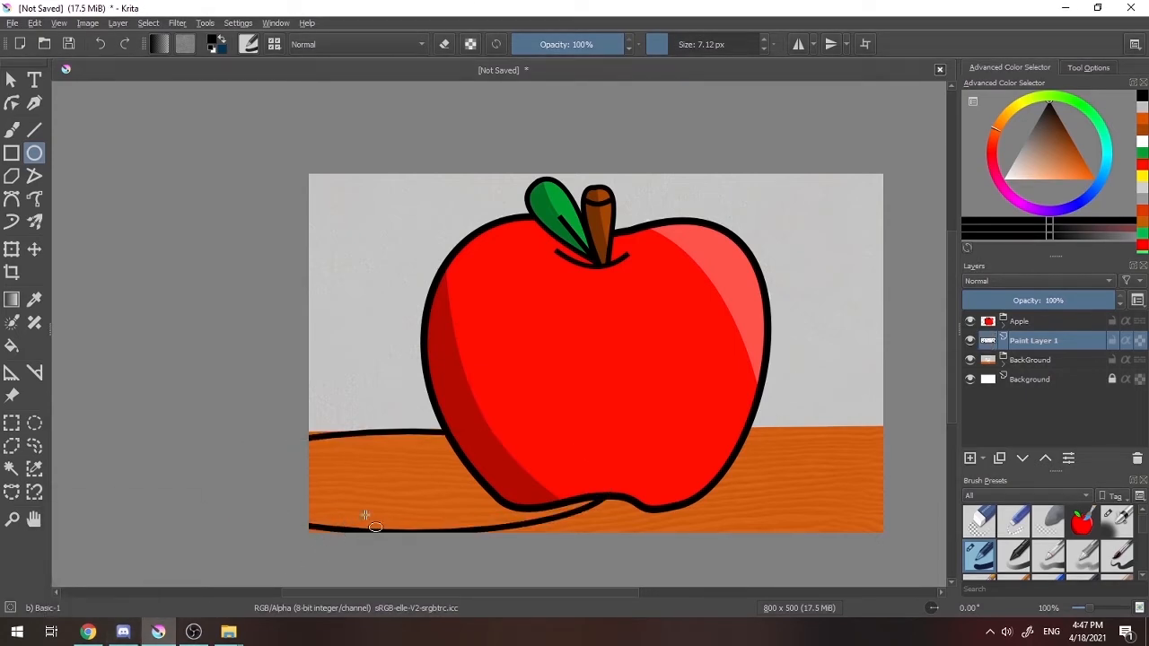
key("b")
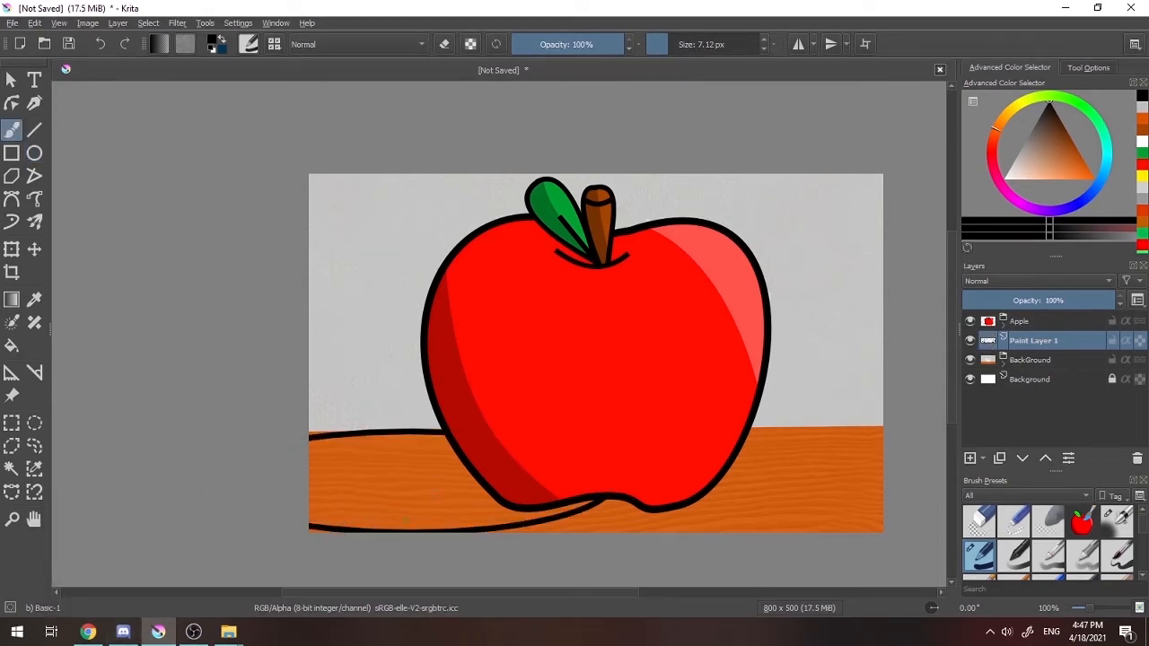
left_click_drag(679, 48, 683, 48)
mouse_move(559, 503)
left_mouse_down()
mouse_move(368, 520)
mouse_move(332, 447)
mouse_move(487, 496)
mouse_move(348, 449)
mouse_move(446, 446)
mouse_move(413, 459)
left_mouse_up()
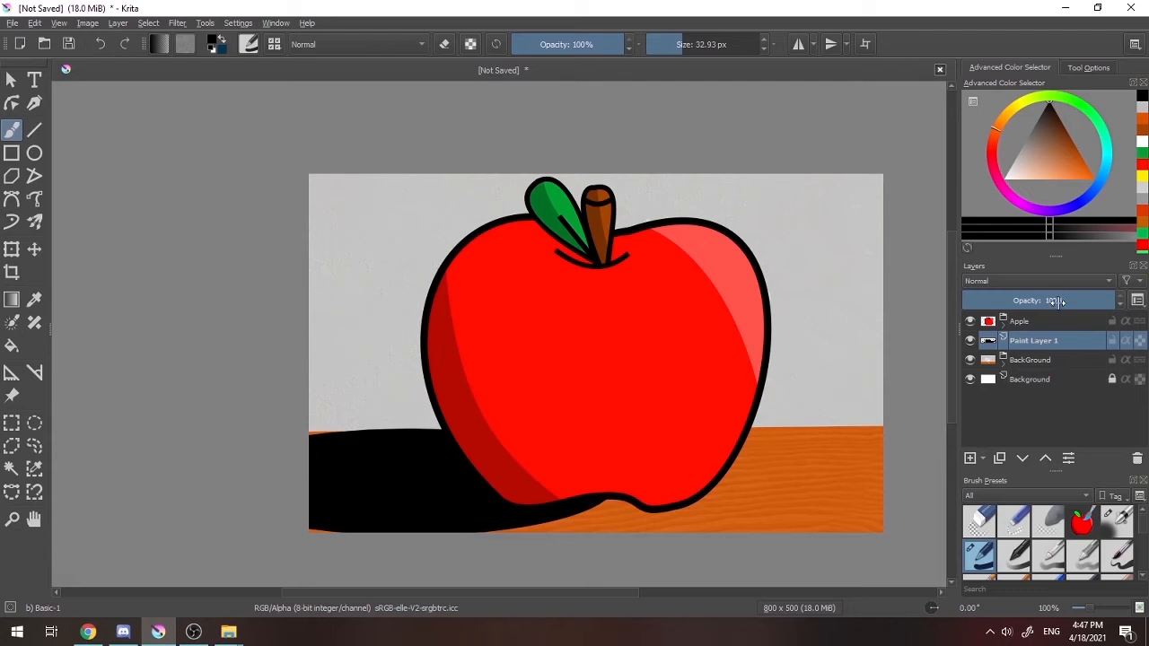
Set the black ellipse layer's opacity to 28% and erase the part of the shadow that spills above the table edge onto the wall
left_click_drag(1057, 301, 995, 301)
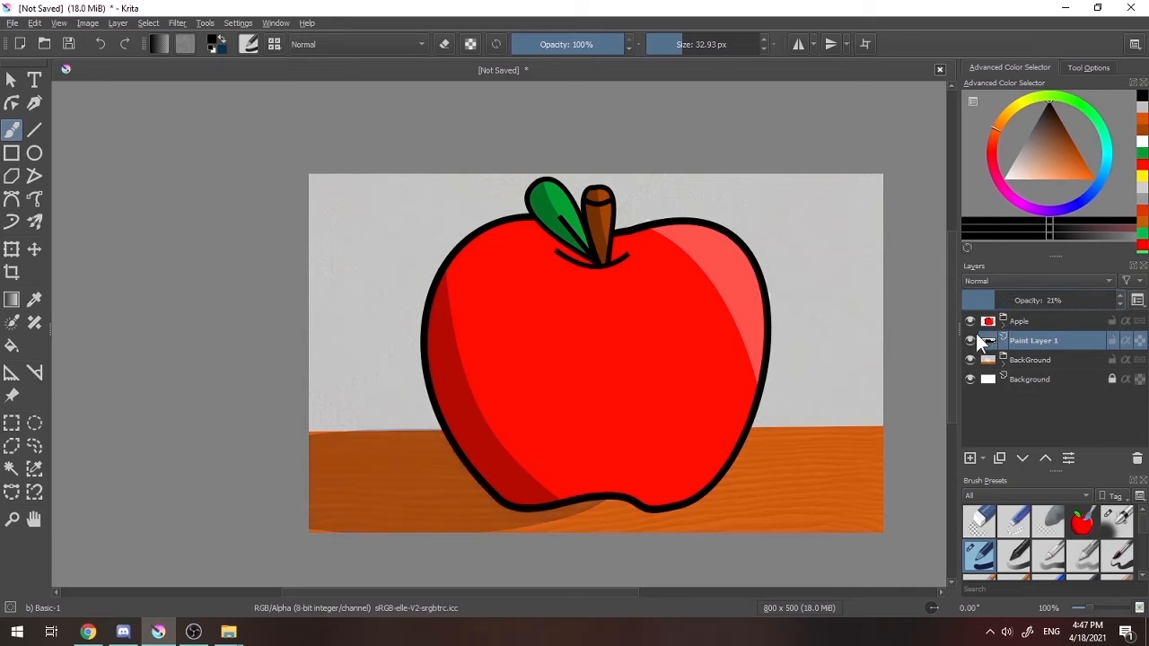
left_click(1020, 299)
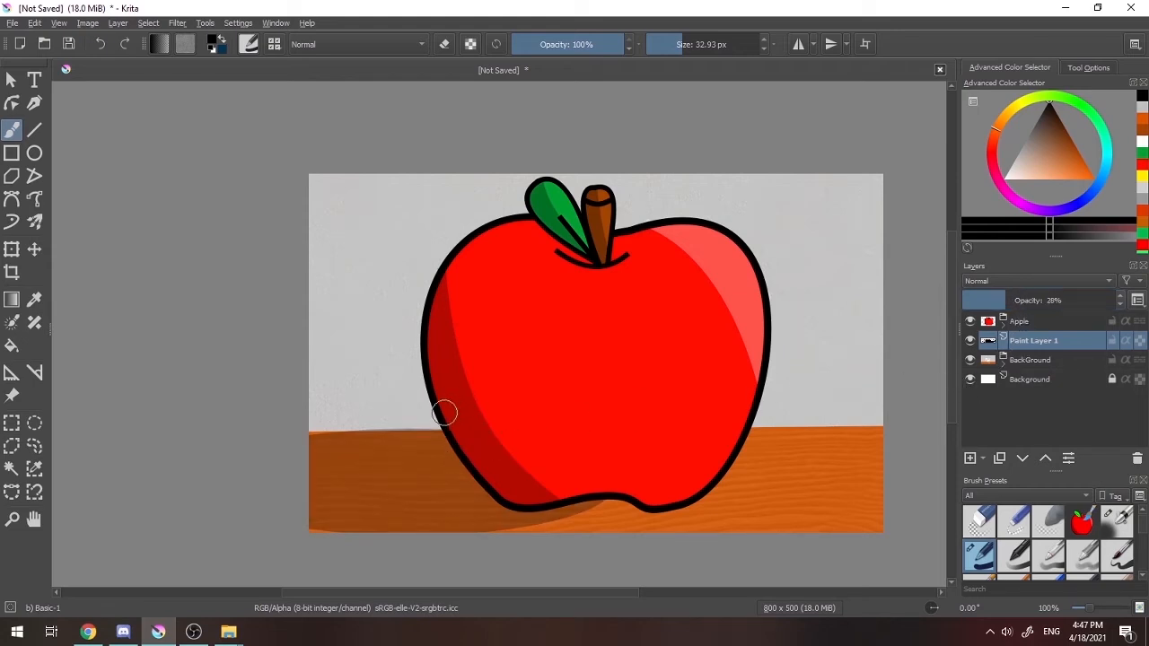
scroll(473, 339, "up", 4)
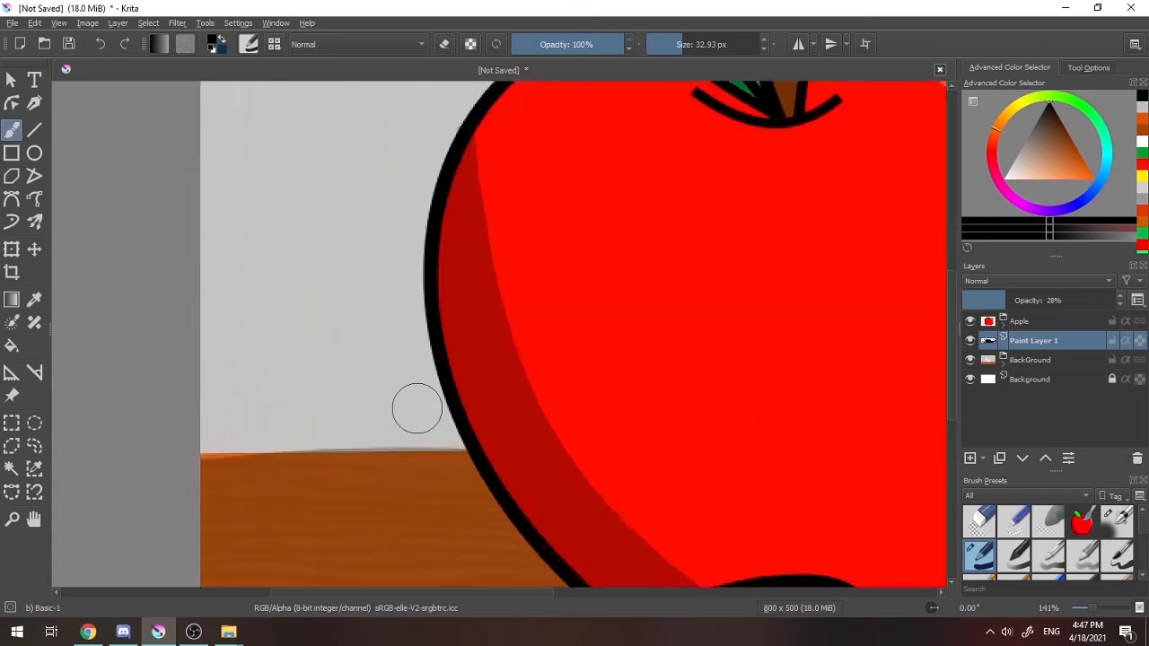
key("e")
mouse_move(248, 385)
left_mouse_down()
mouse_move(191, 400)
mouse_move(341, 401)
mouse_move(179, 398)
left_mouse_up()
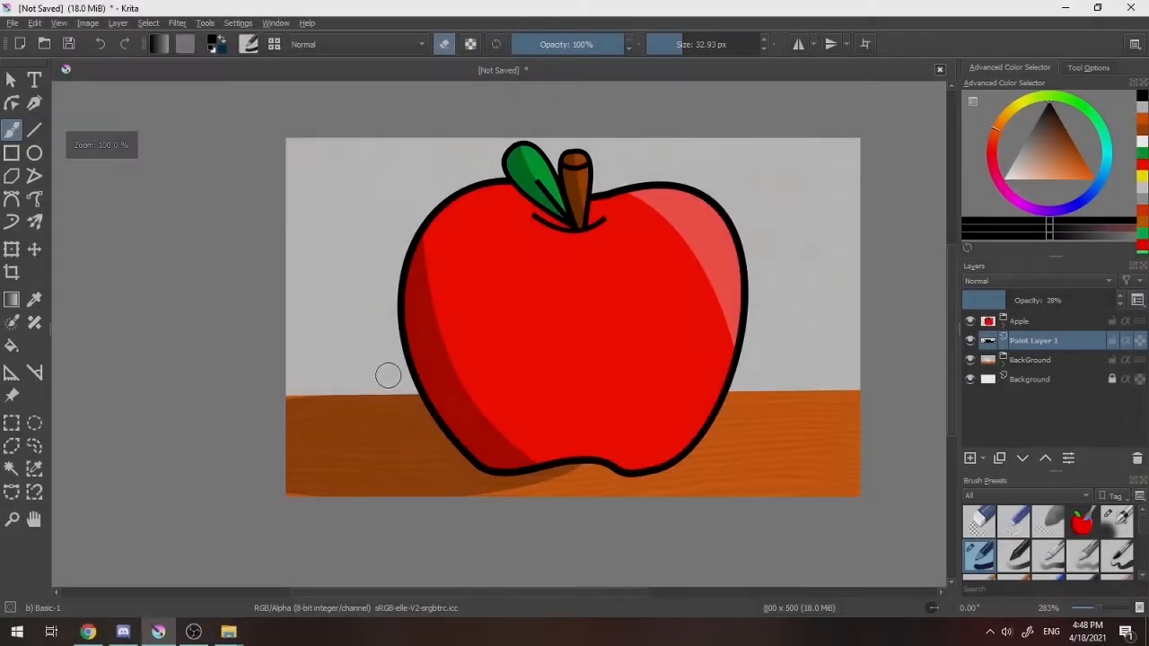
left_click_drag(477, 367, 384, 333)
left_click_drag(467, 406, 563, 422)
scroll(530, 428, "up", 6)
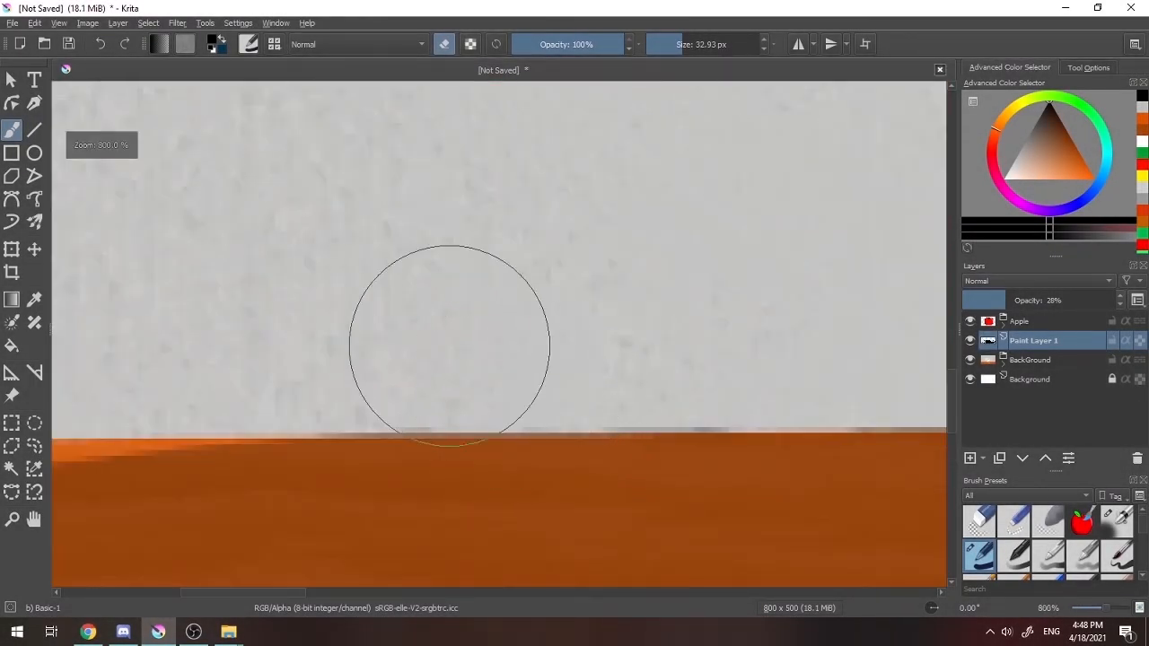
scroll(515, 342, "down", 1)
scroll(515, 342, "down", 6)
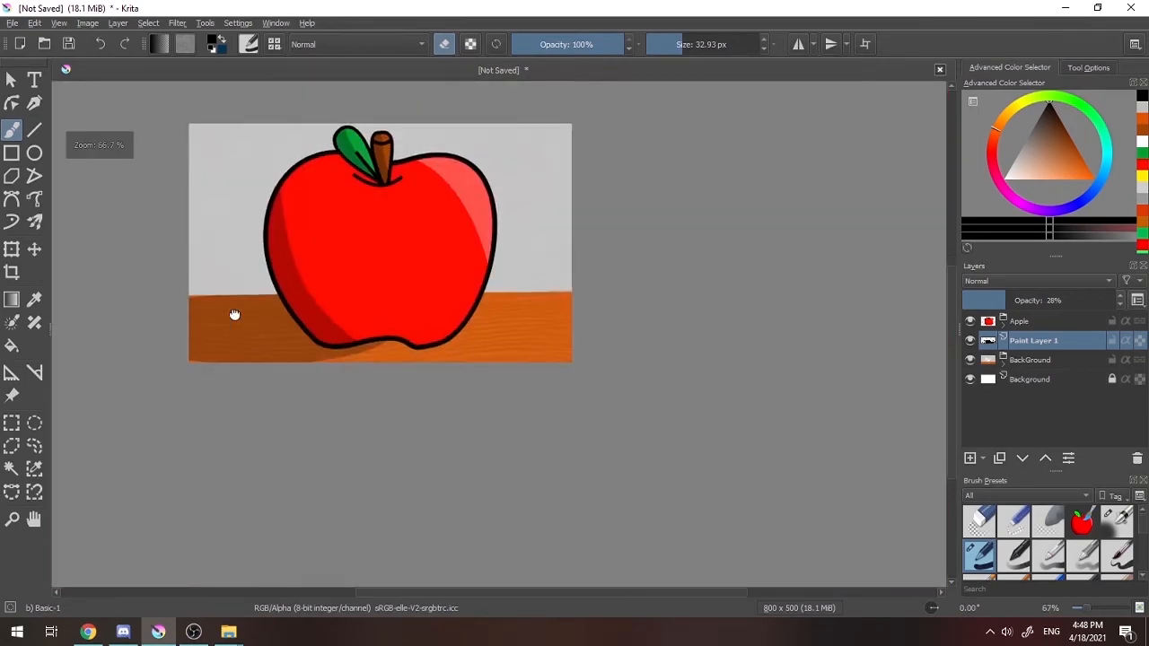
scroll(439, 367, "up", 1)
left_click_drag(473, 375, 552, 470)
scroll(596, 406, "down", 1)
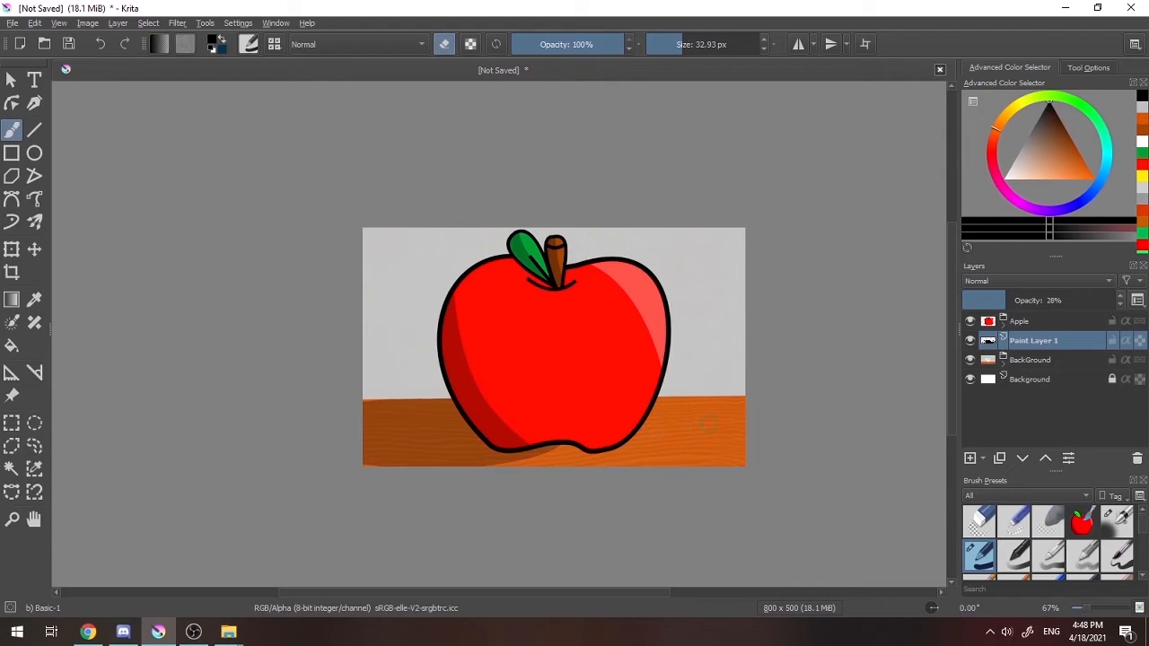
Add a paint layer above Paint Layer 1, rename Paint Layer 1 as Apple shadow, and make the new layer active
left_click(970, 459)
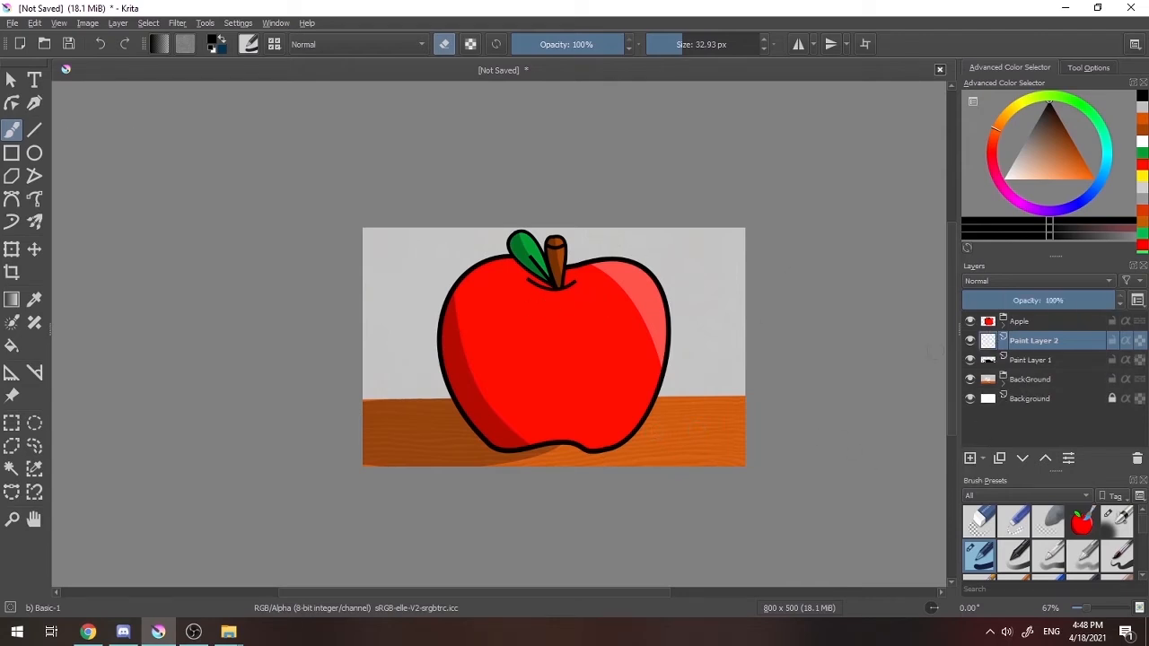
double_click(1042, 362)
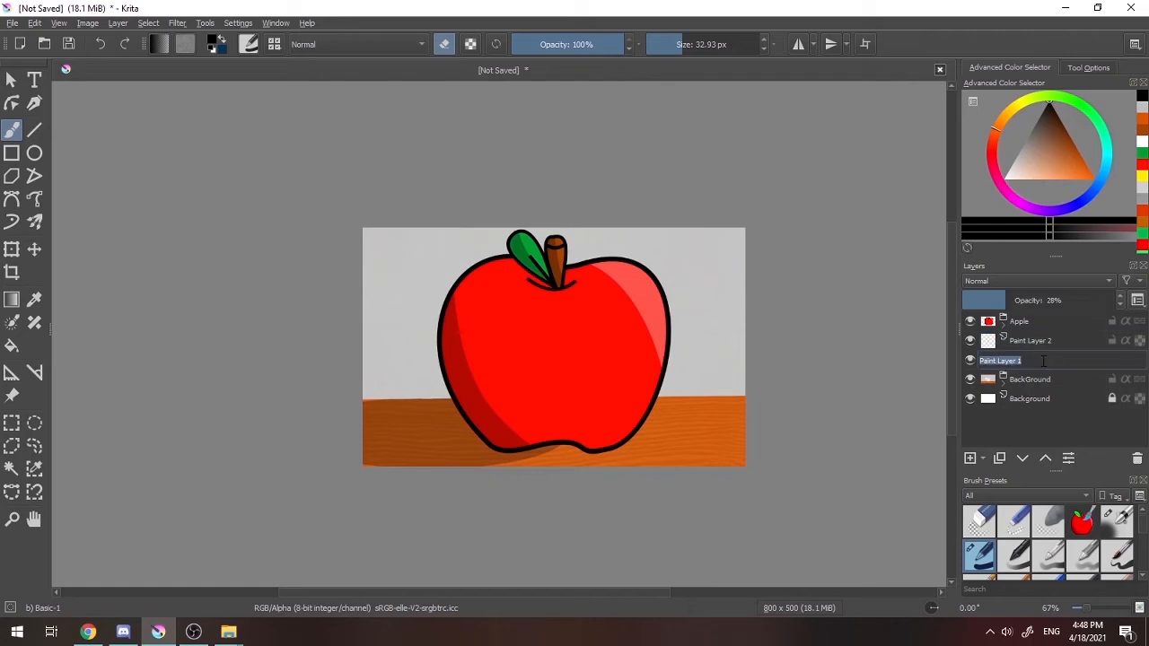
type("Apple shadown")
key("BackSpace")
key("Return")
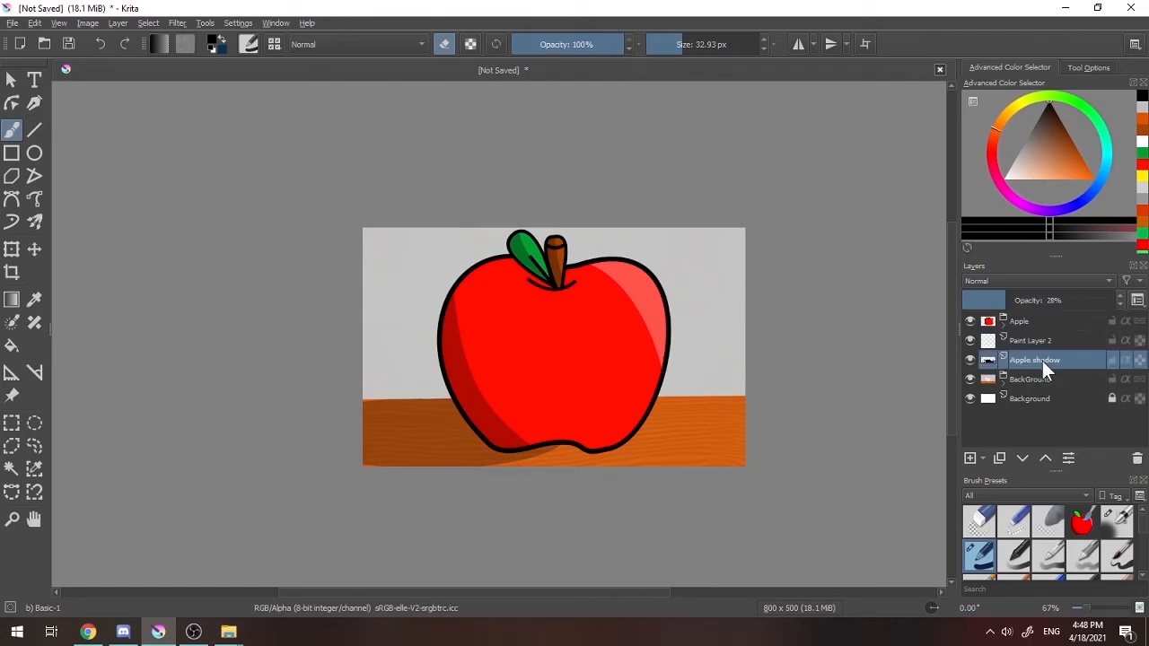
left_click(1027, 340)
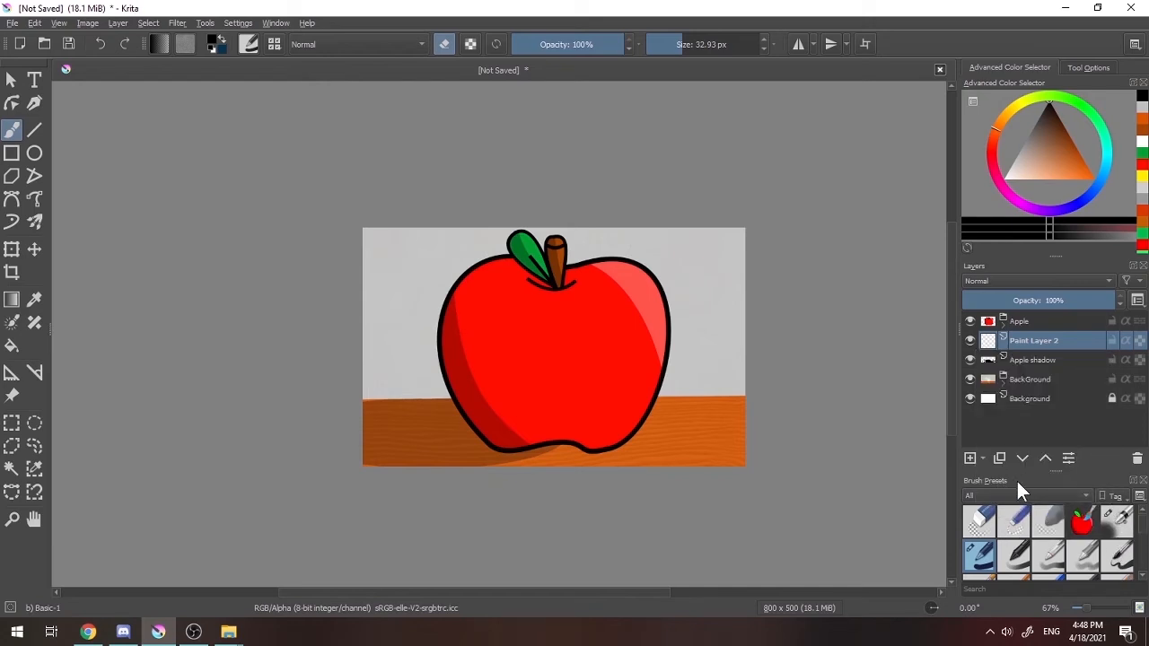
Filter the brush presets to the Digital tag
scroll(1042, 495, "down", 2)
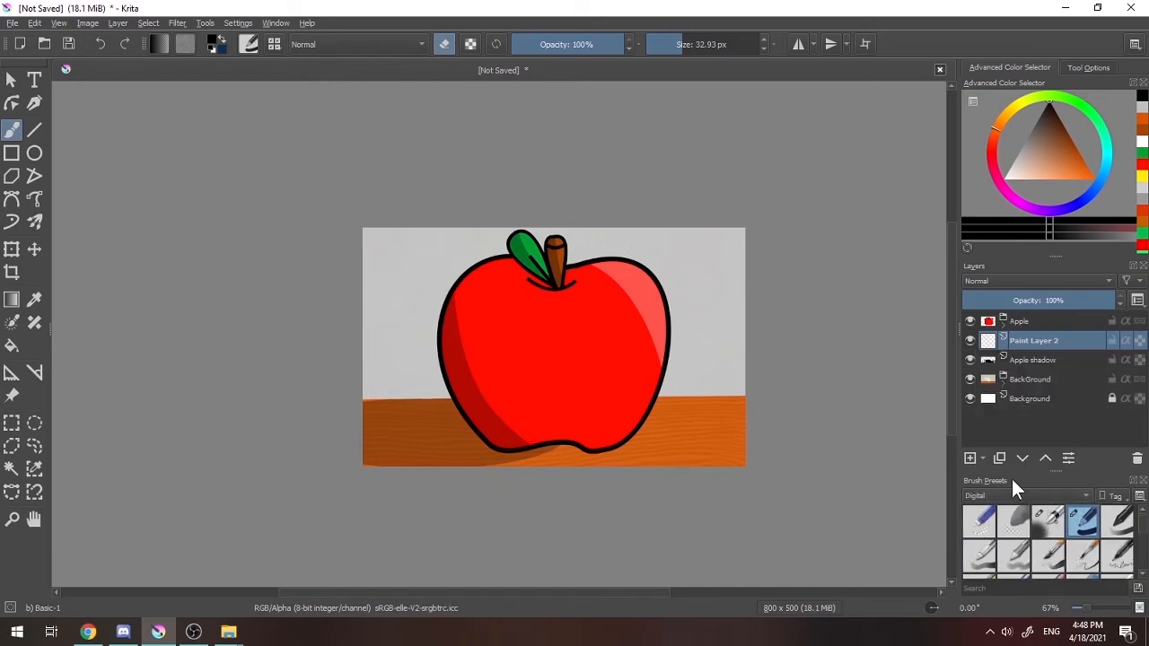
left_click(1023, 496)
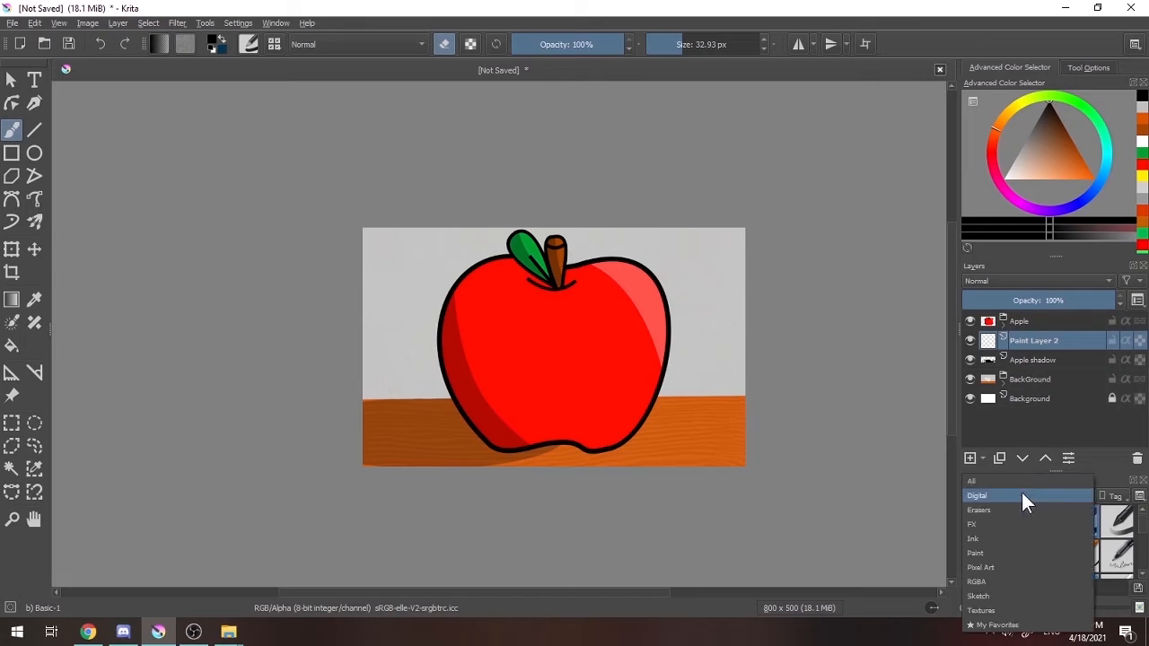
left_click(925, 608)
left_click(937, 613)
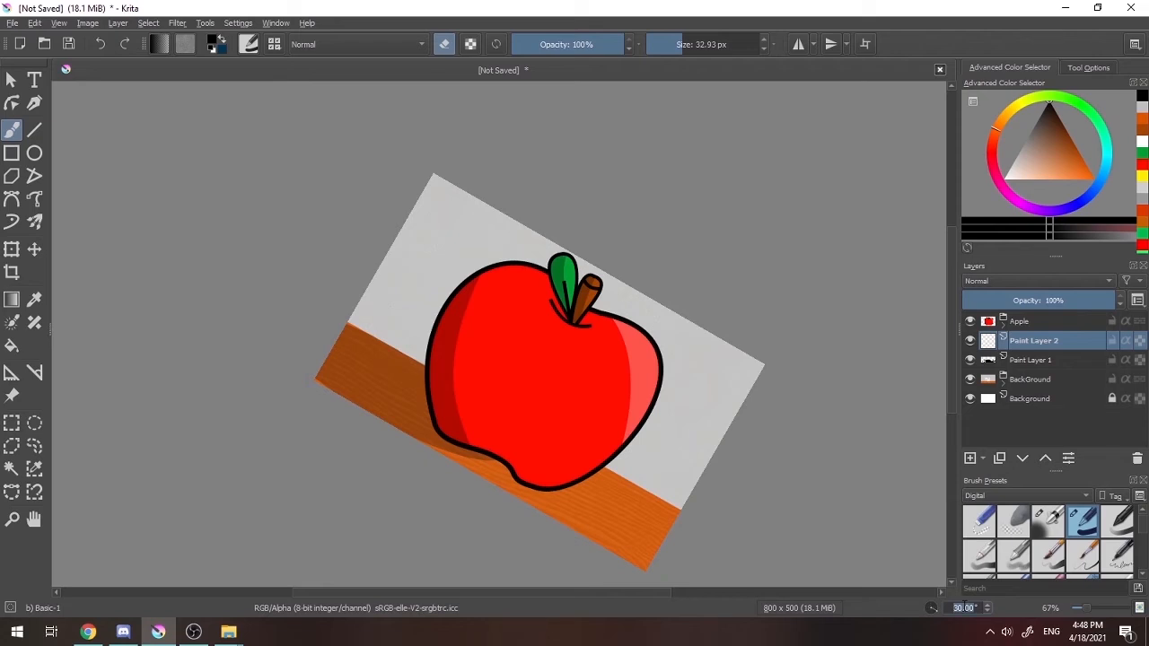
type("0")
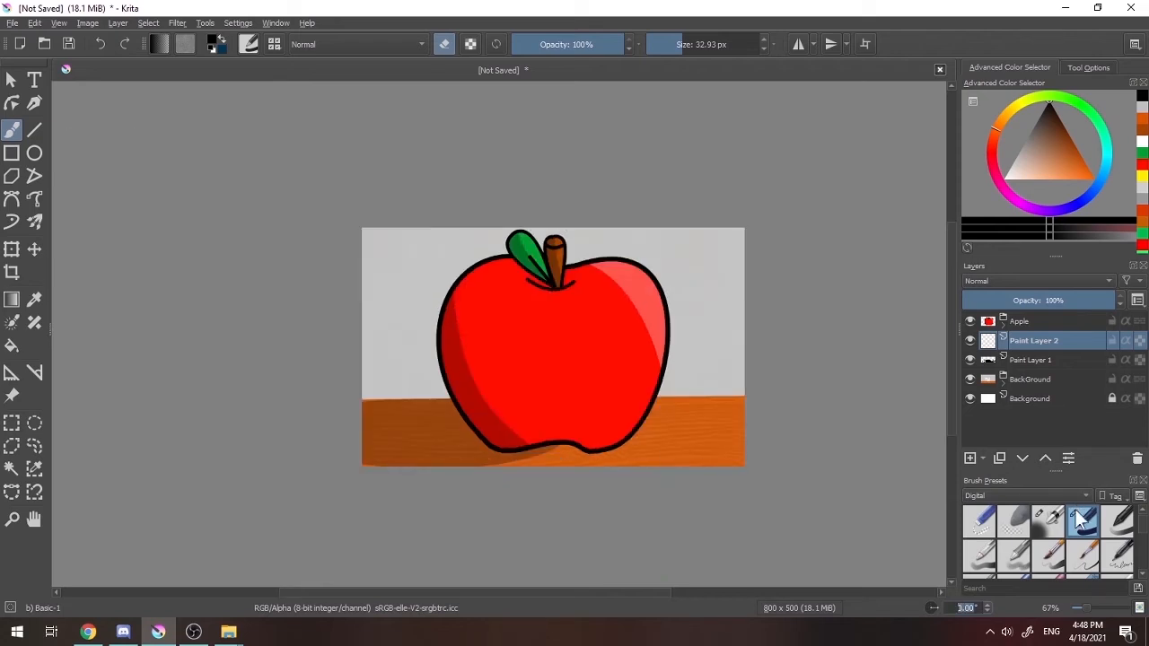
Choose the Airbrush Soft preset from the Digital brushes
left_click(1117, 523)
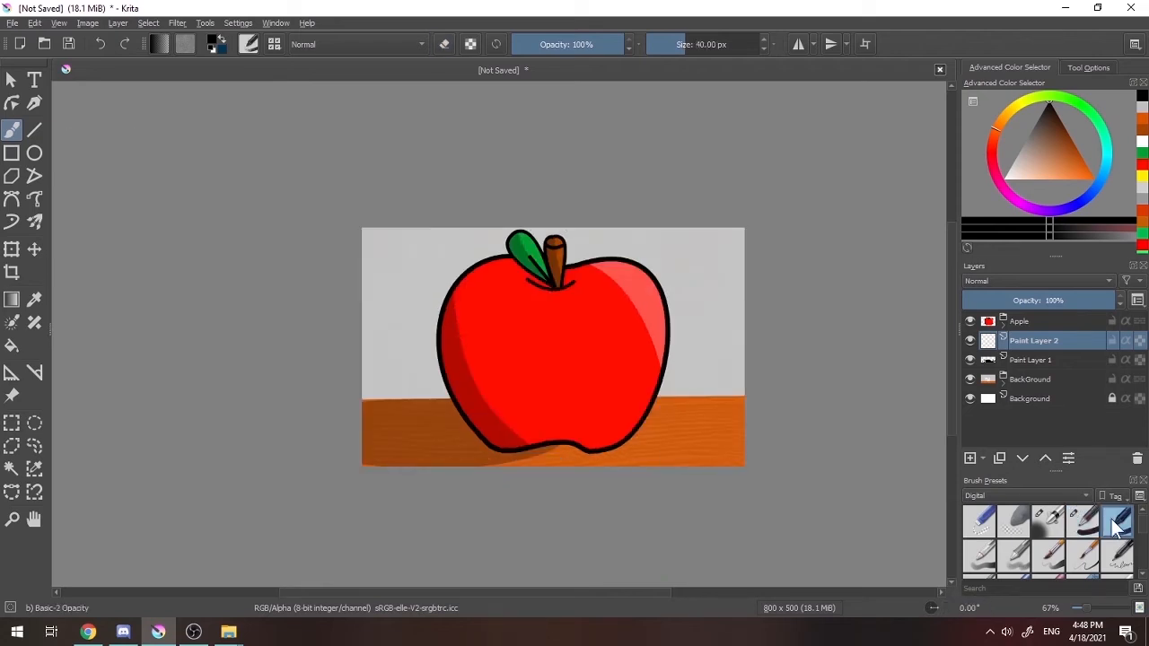
left_click(1057, 524)
left_click(1010, 496)
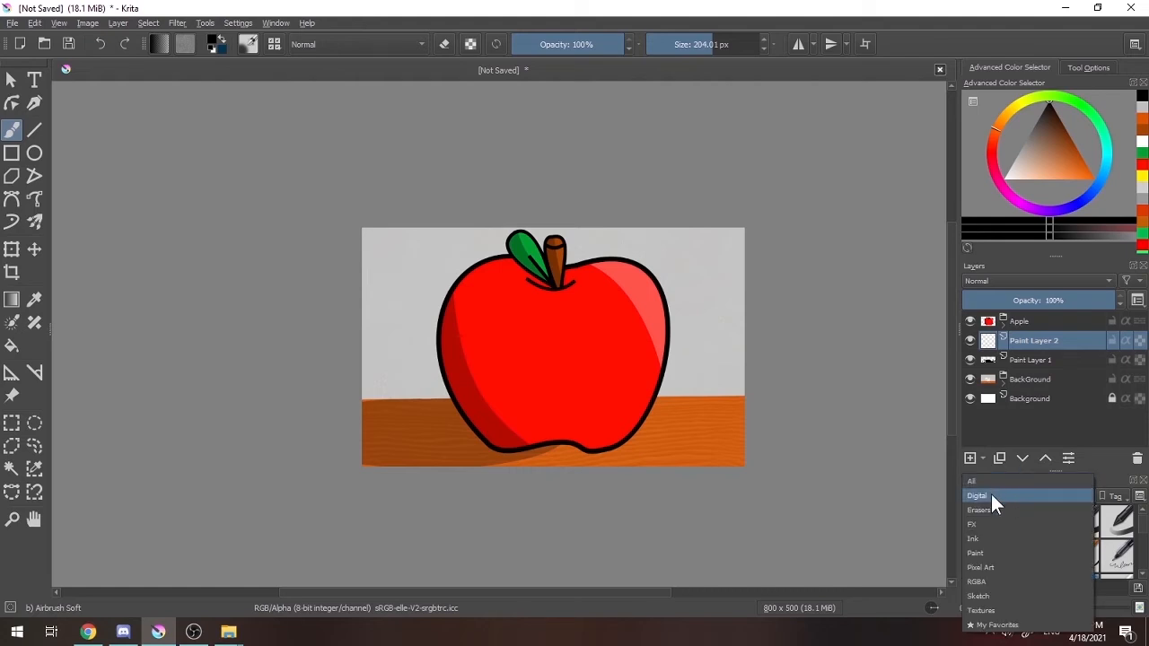
left_click(991, 494)
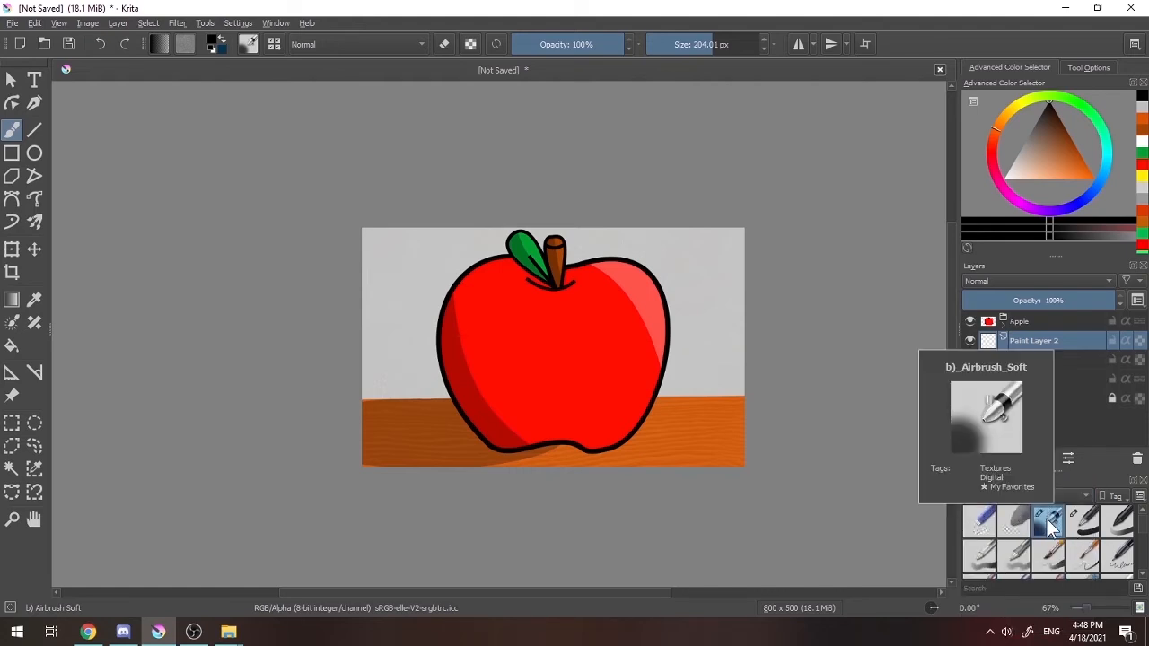
mouse_move(1046, 520)
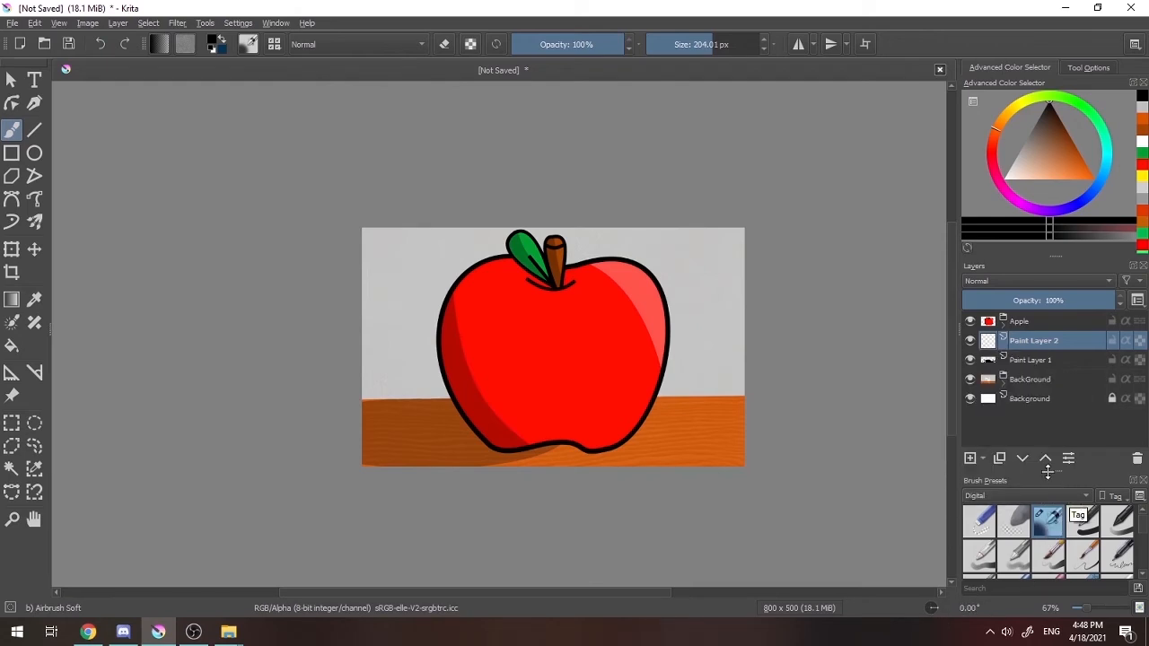
left_click(1003, 498)
left_click(1003, 498)
Airbrush a soft yellow glow at 478.31 px over the wall's upper-right corner, and set the layer's opacity to 70%
left_click_drag(722, 46, 732, 46)
left_click(1019, 104)
left_click(1089, 180)
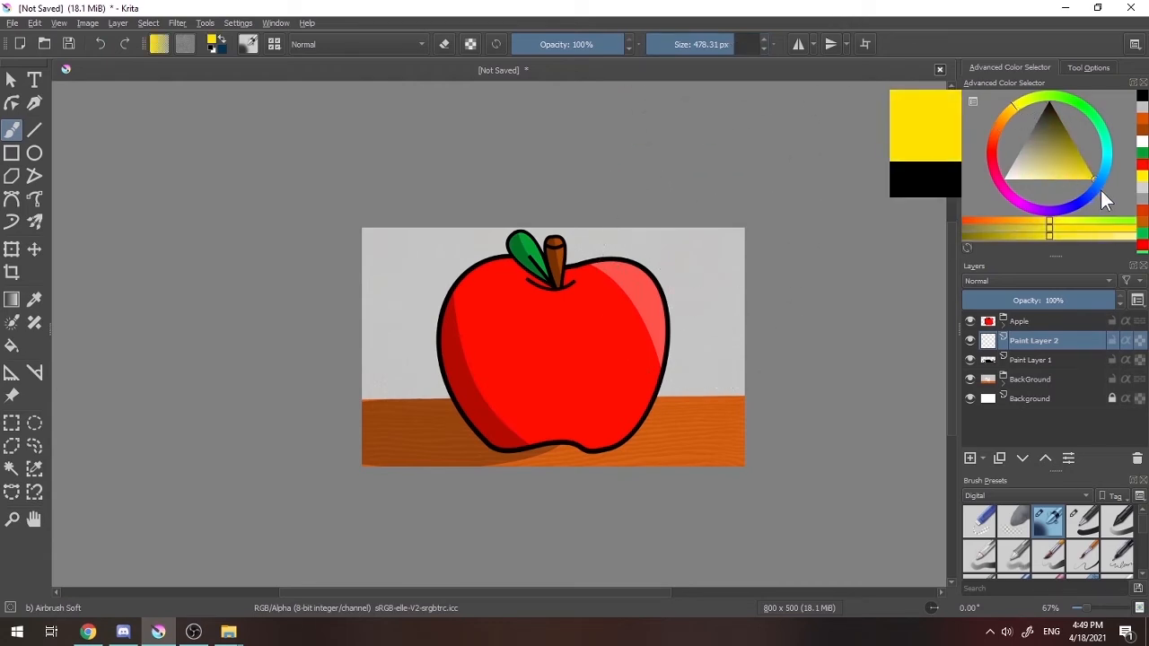
mouse_move(706, 239)
left_mouse_down()
mouse_move(725, 270)
mouse_move(697, 231)
mouse_move(728, 280)
mouse_move(685, 234)
mouse_move(687, 262)
mouse_move(728, 282)
mouse_move(682, 241)
mouse_move(724, 271)
mouse_move(752, 248)
left_mouse_up()
key("ctrl+z")
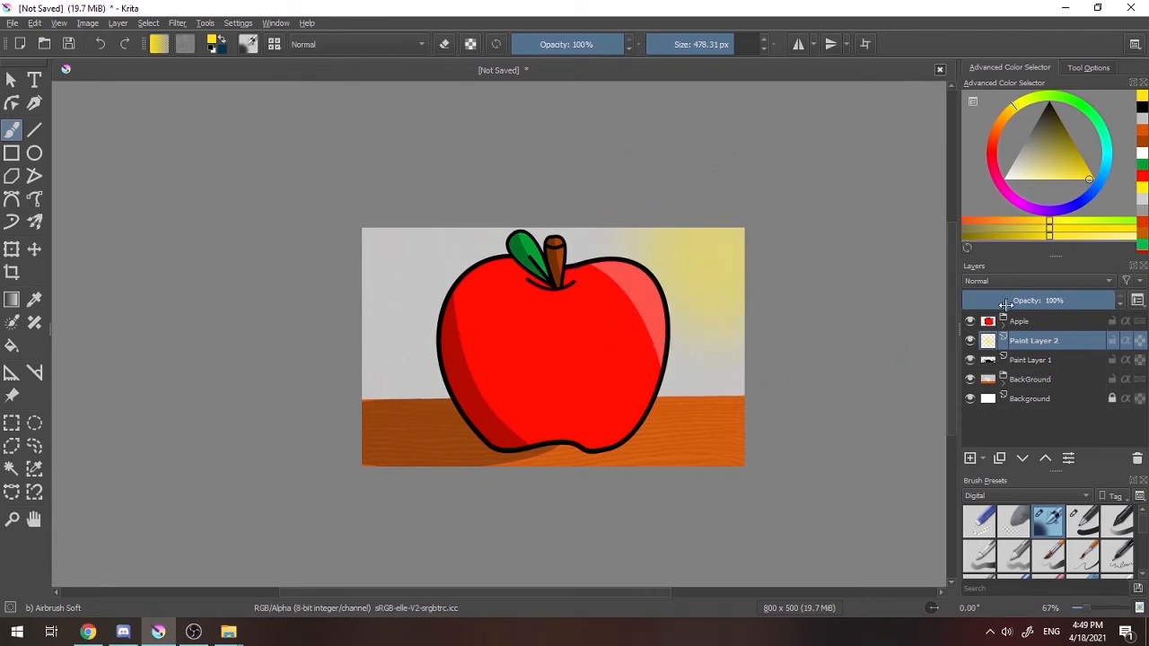
mouse_move(1040, 300)
left_mouse_down()
mouse_move(1063, 302)
mouse_move(1048, 305)
left_mouse_up()
left_click(1067, 299)
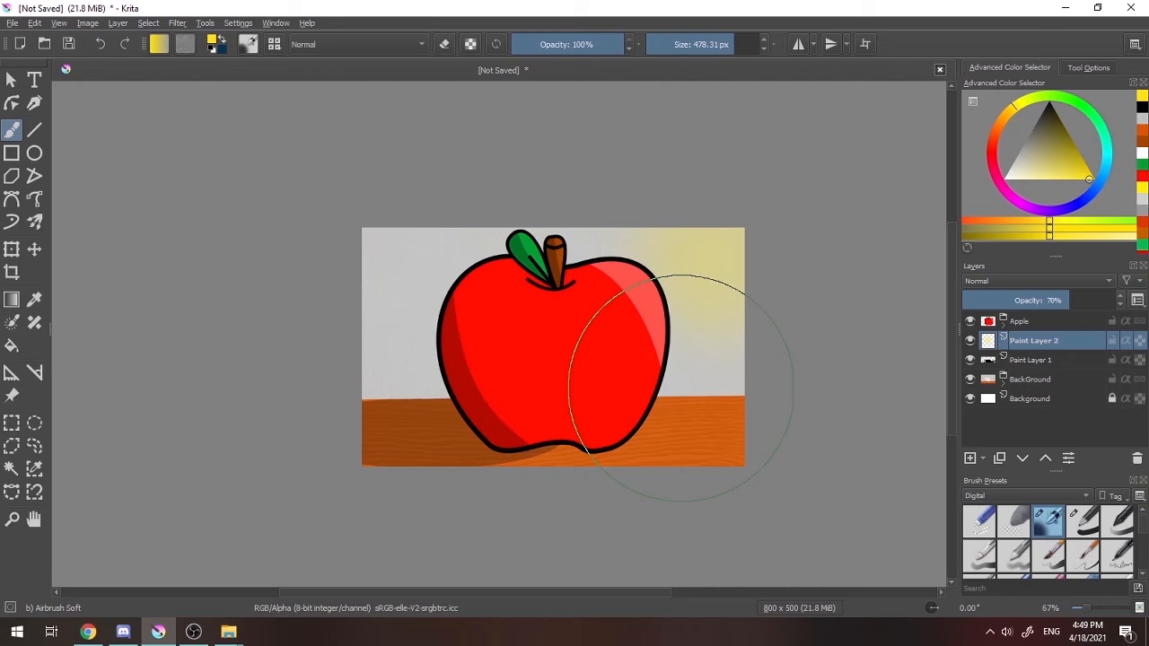
Save the drawing as a Photoshop image (*.psd) named Apple, accepting the format warning without also saving a Krita file
key("ctrl+s")
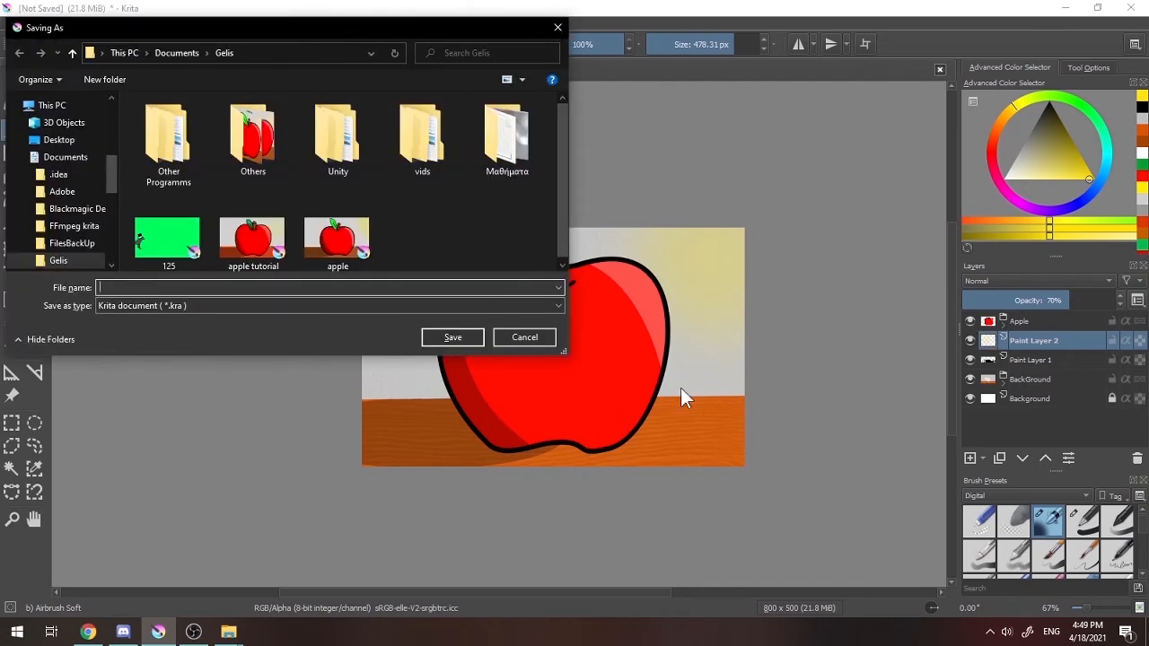
left_click(165, 304)
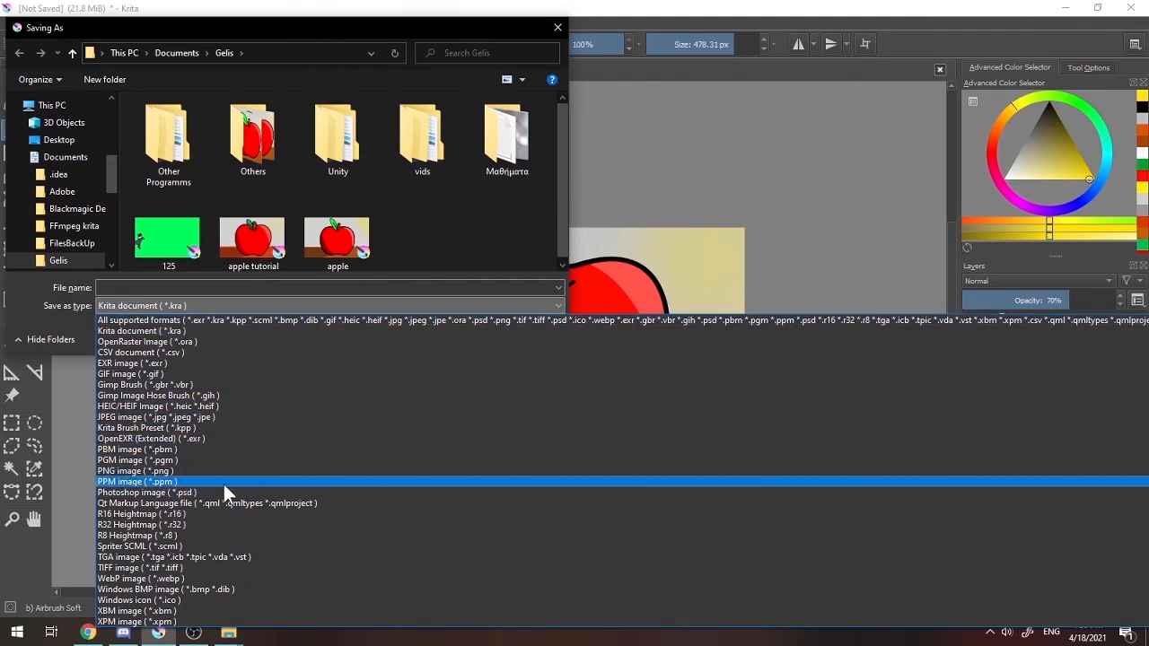
left_click(190, 492)
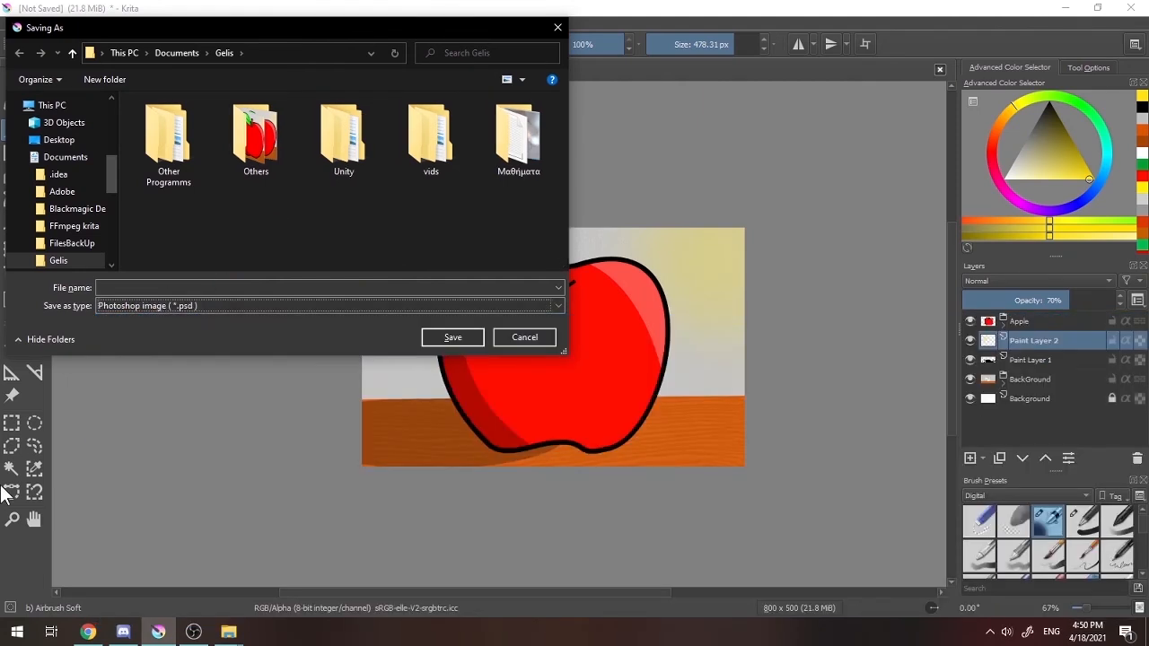
left_click(206, 285)
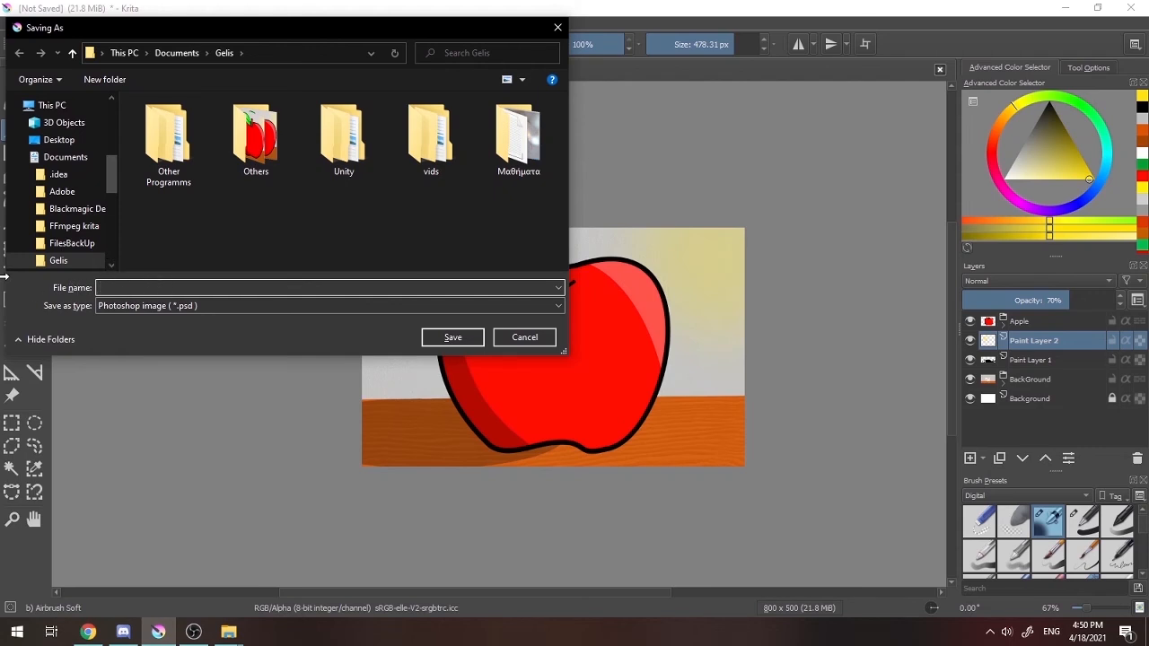
left_click(195, 308)
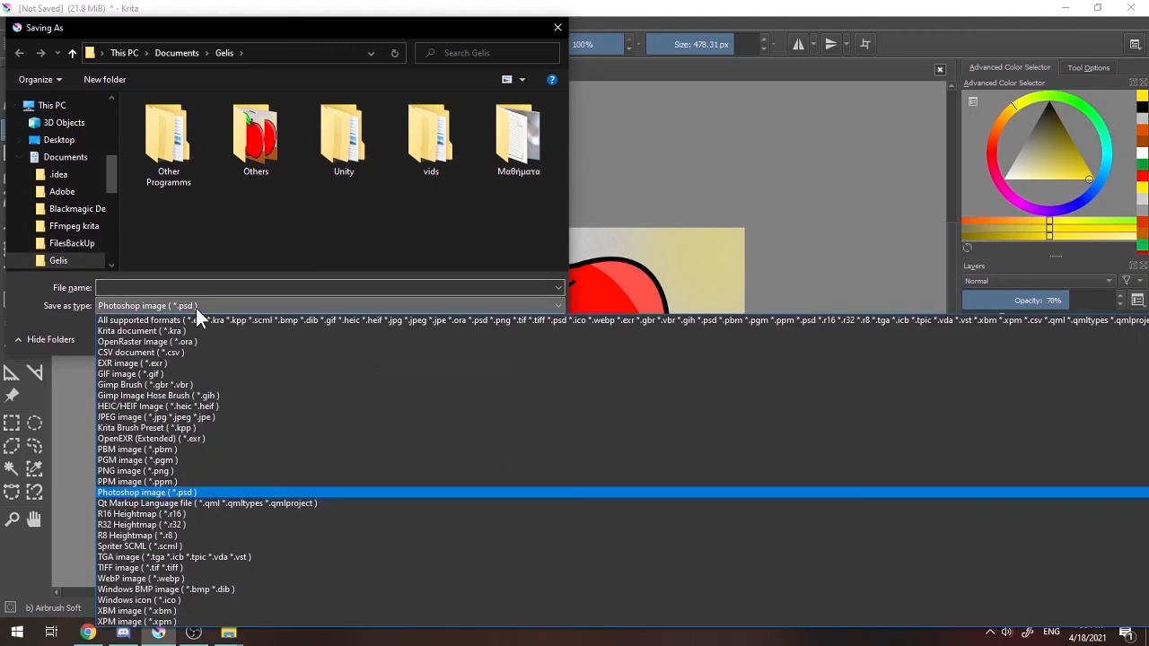
left_click(184, 494)
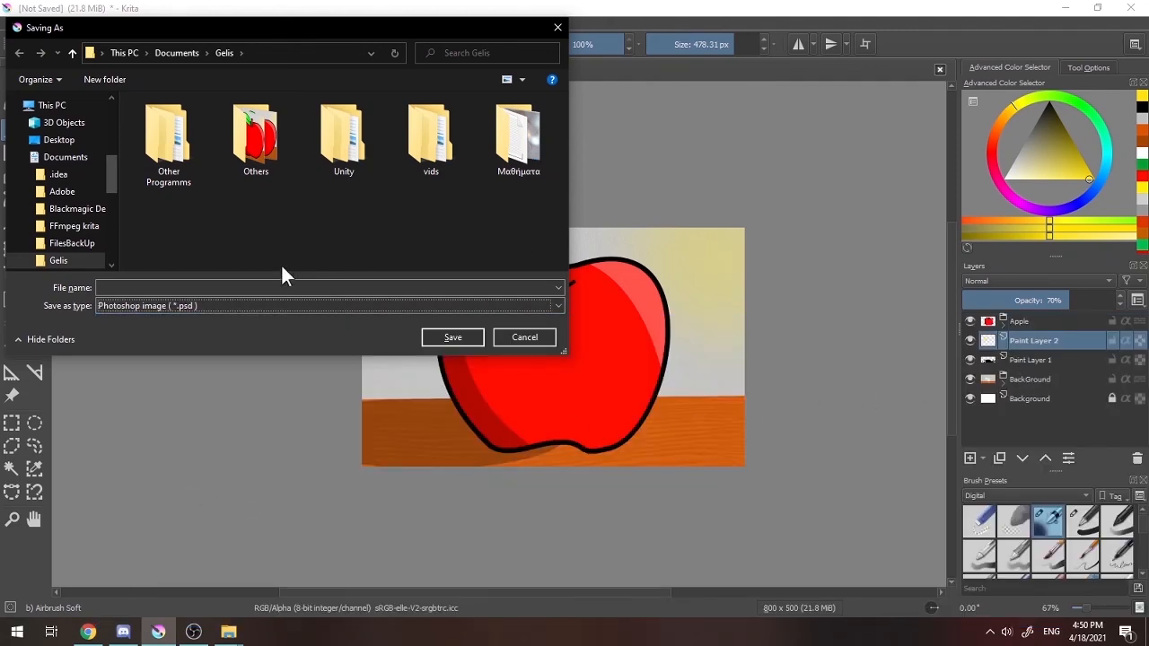
left_click(185, 305)
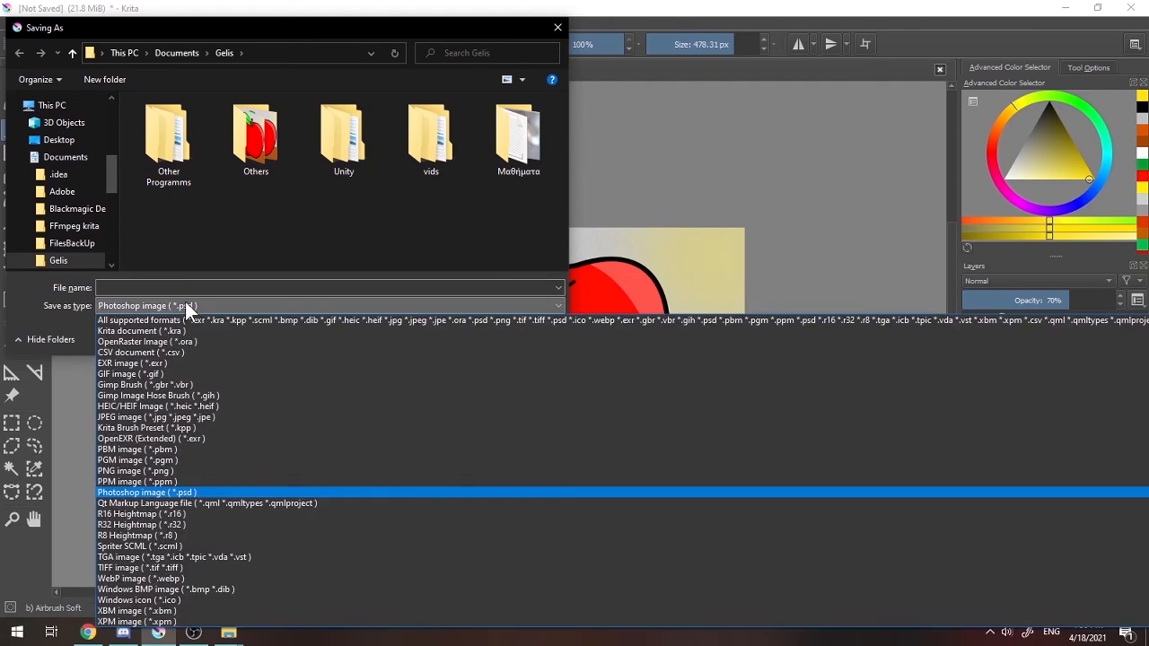
left_click(183, 496)
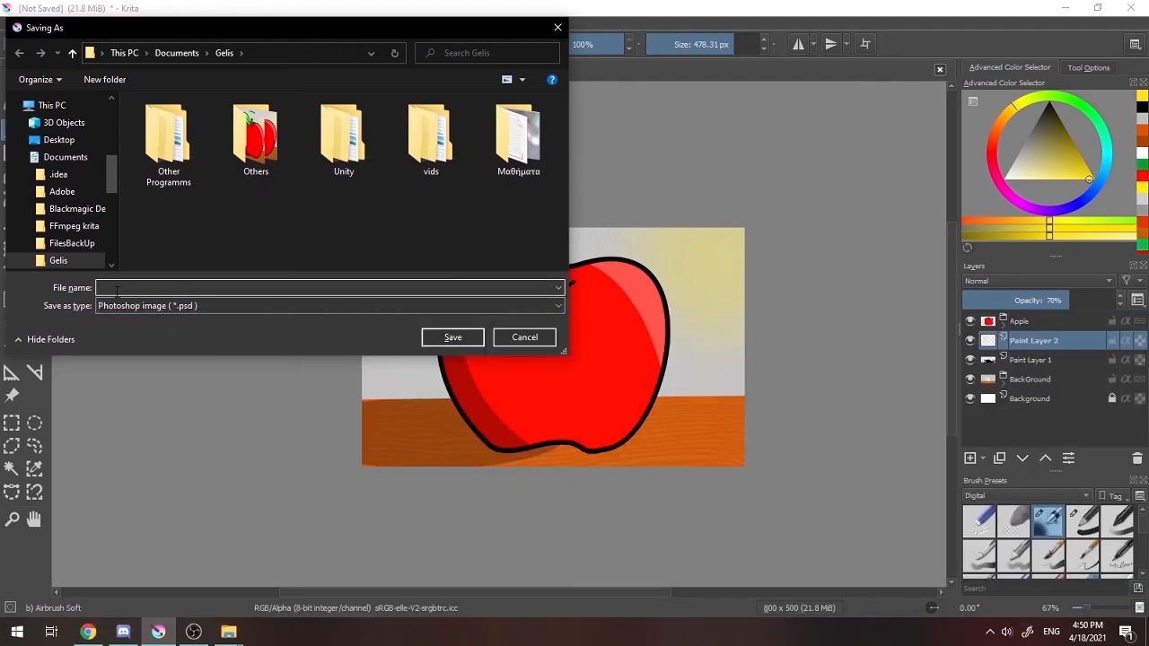
type("apple")
key("Return")
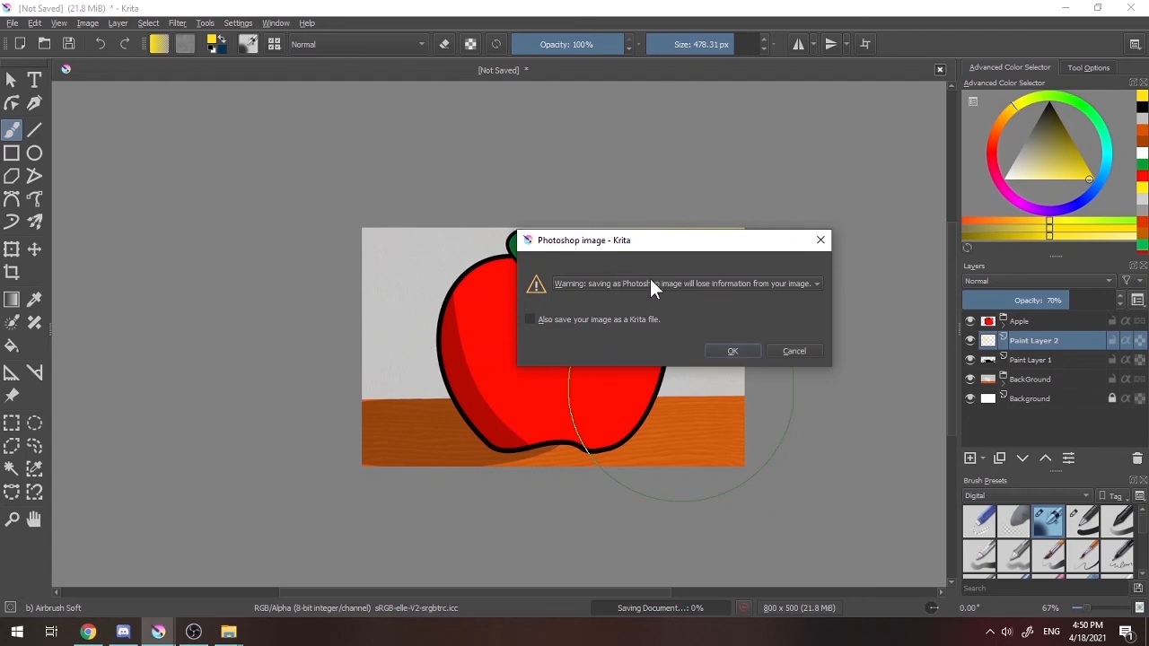
left_click(730, 354)
Export the drawing as a PNG image (*.png) named "Apple tutoral png", accepting the PNG options with compression 3
left_click(12, 23)
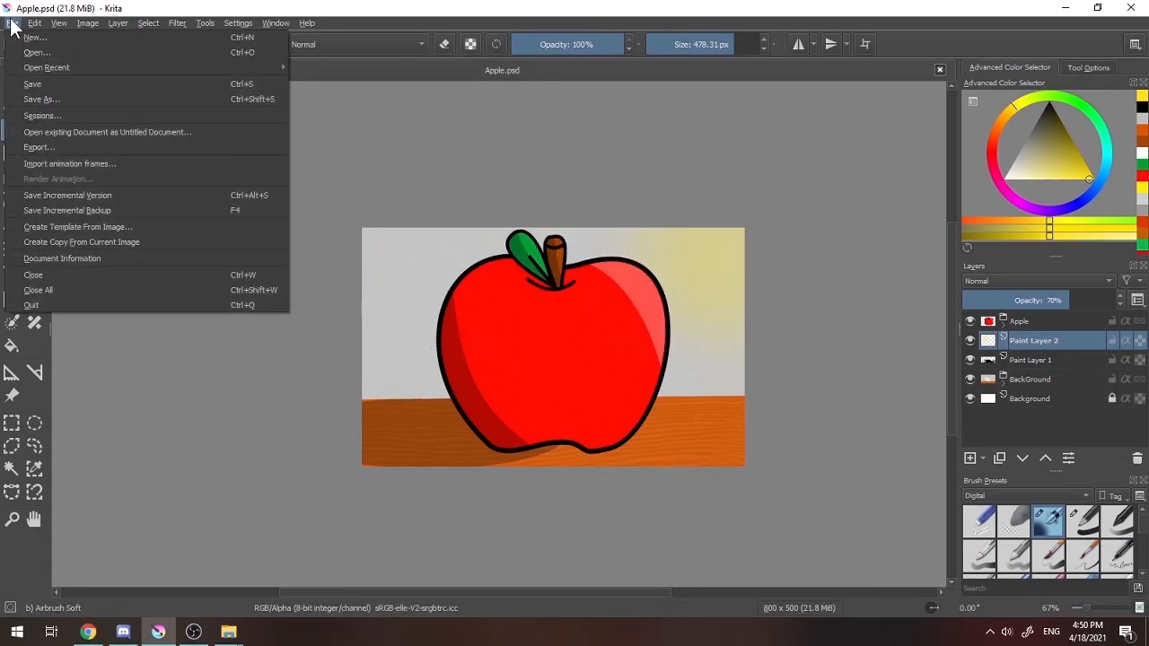
left_click(53, 153)
left_click(188, 305)
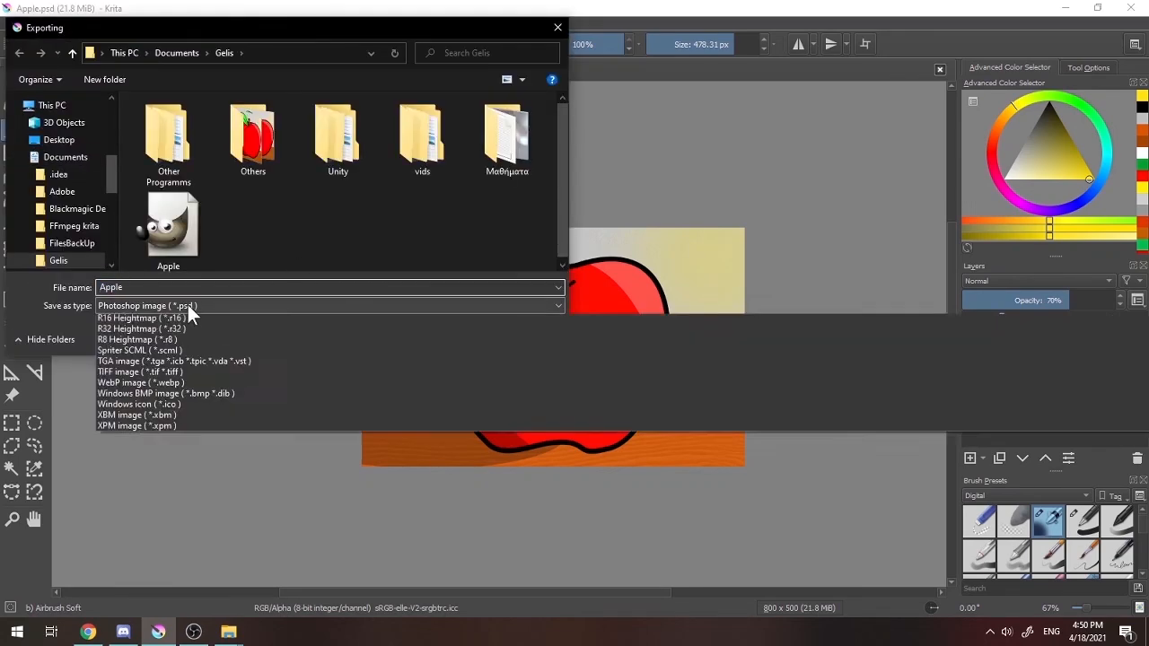
left_click(185, 471)
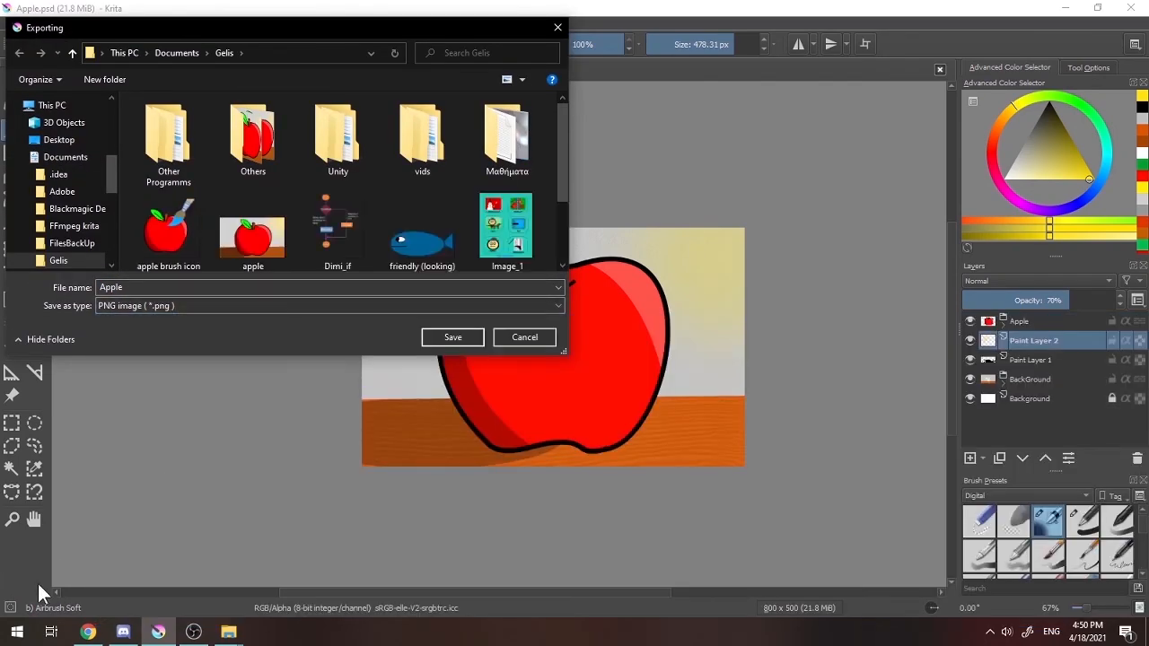
double_click(205, 285)
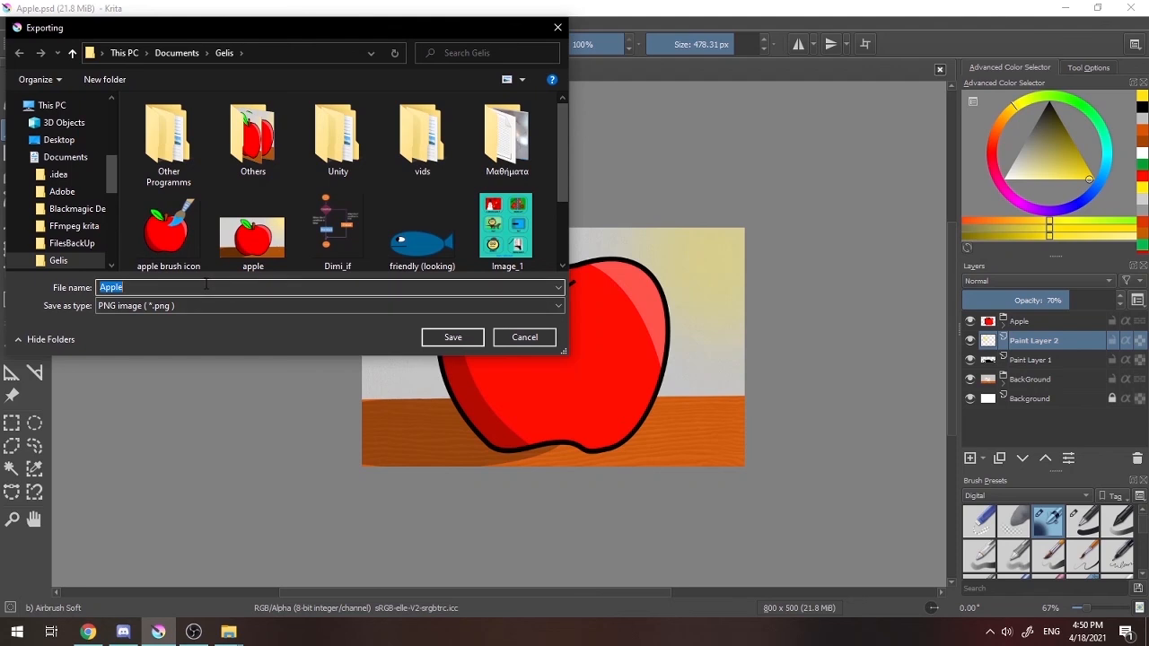
type("Apple t")
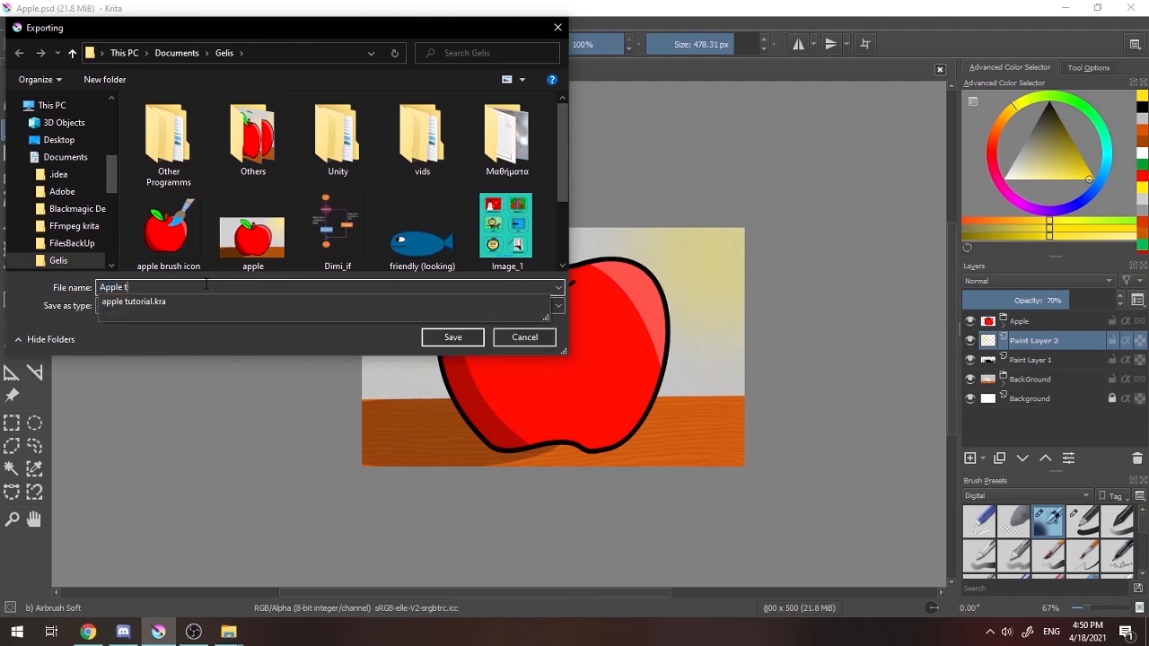
type("utora")
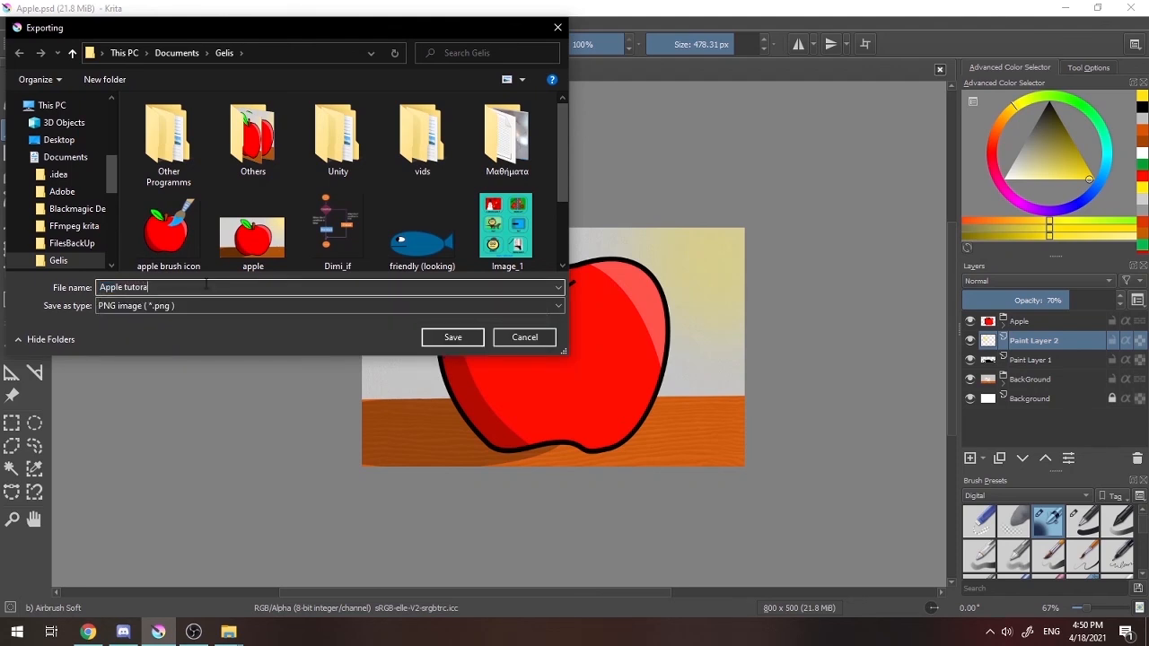
type("l png")
key("Return")
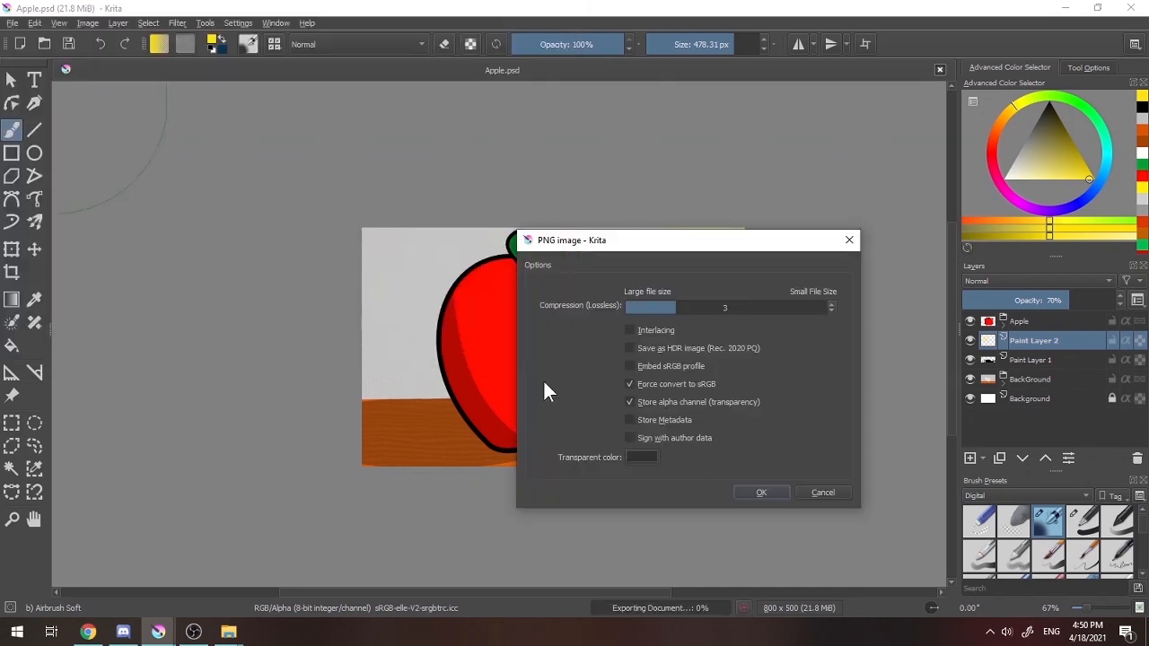
left_click(759, 493)
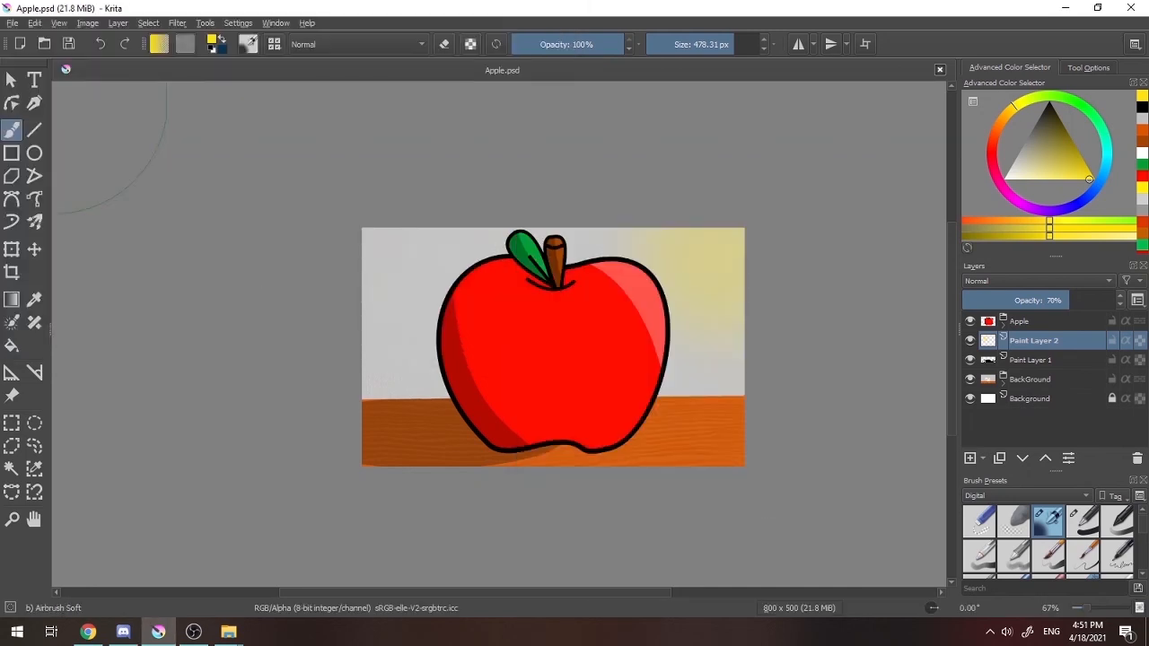